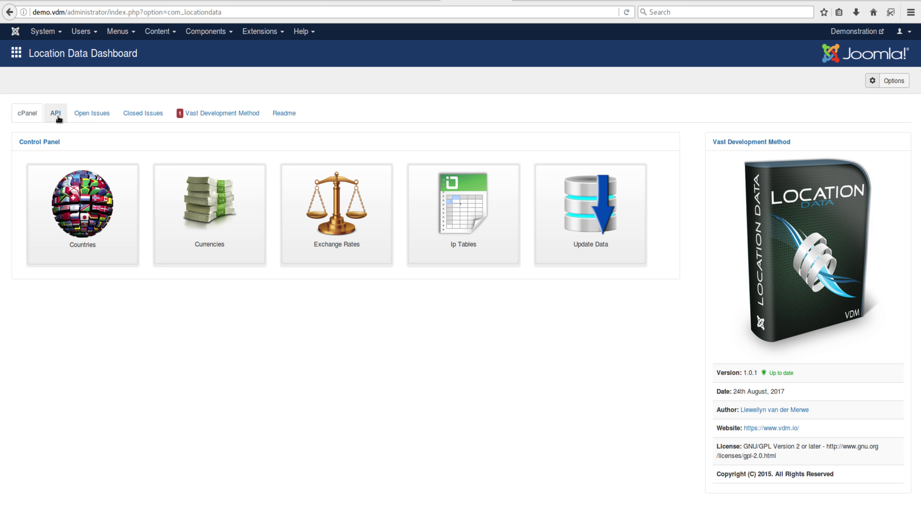
Read through the Location Data API code examples, highlight the locationdata.php helper file name, and return to the control panel.
{"action": "left_click", "coordinate": [56, 113]}
{"action": "scroll", "coordinate": [239, 236], "scroll_direction": "down", "scroll_amount": 10}
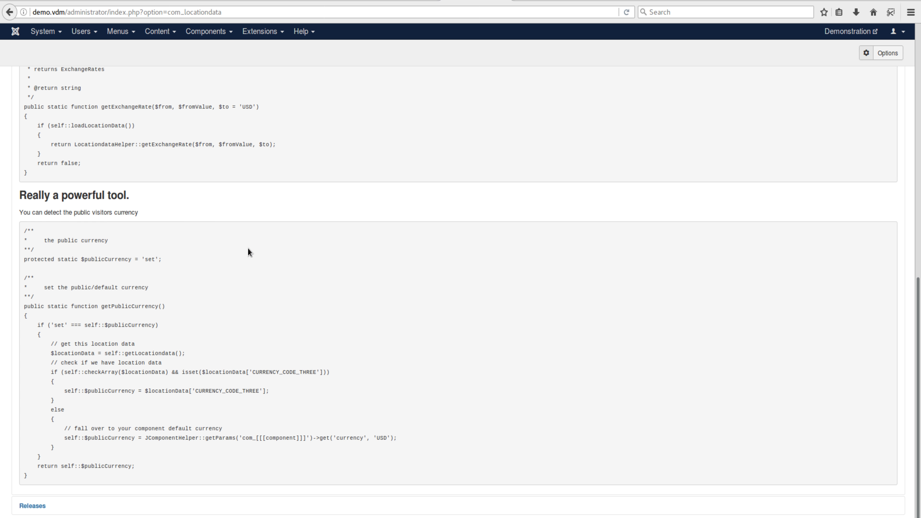
{"action": "scroll", "coordinate": [248, 252], "scroll_direction": "up", "scroll_amount": 6}
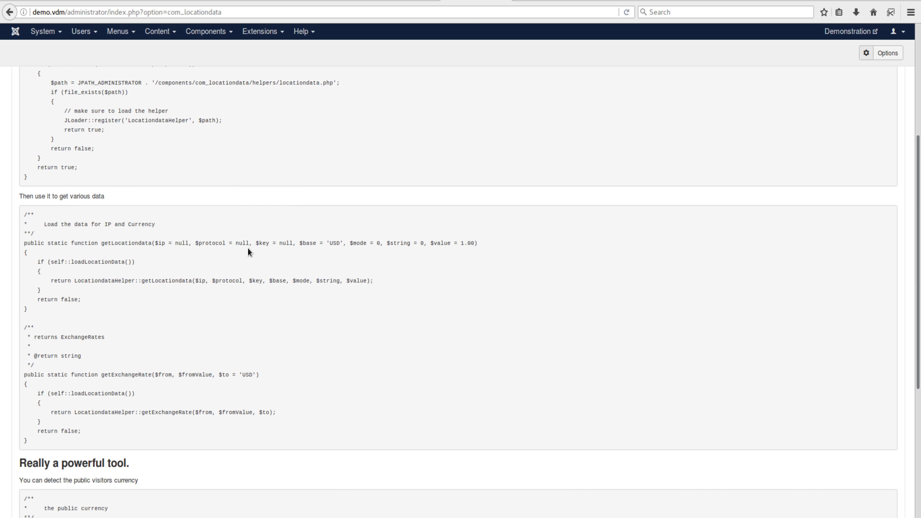
{"action": "scroll", "coordinate": [248, 248], "scroll_direction": "up", "scroll_amount": 5}
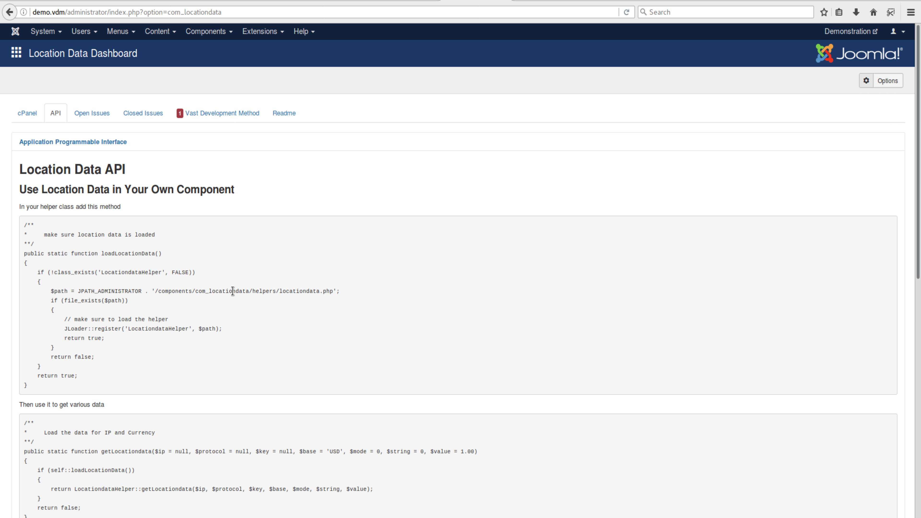
{"action": "left_click_drag", "start_coordinate": [333, 291], "coordinate": [279, 291]}
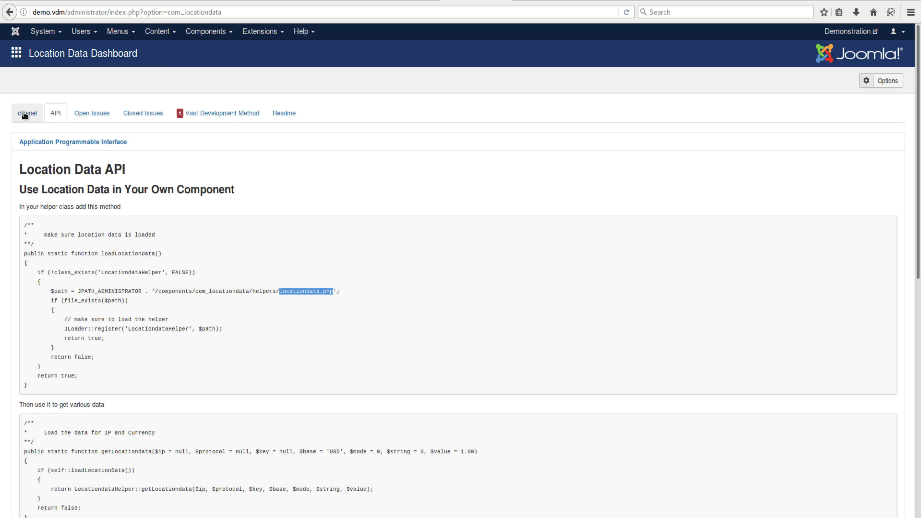
{"action": "scroll", "coordinate": [243, 294], "scroll_direction": "down", "scroll_amount": 1}
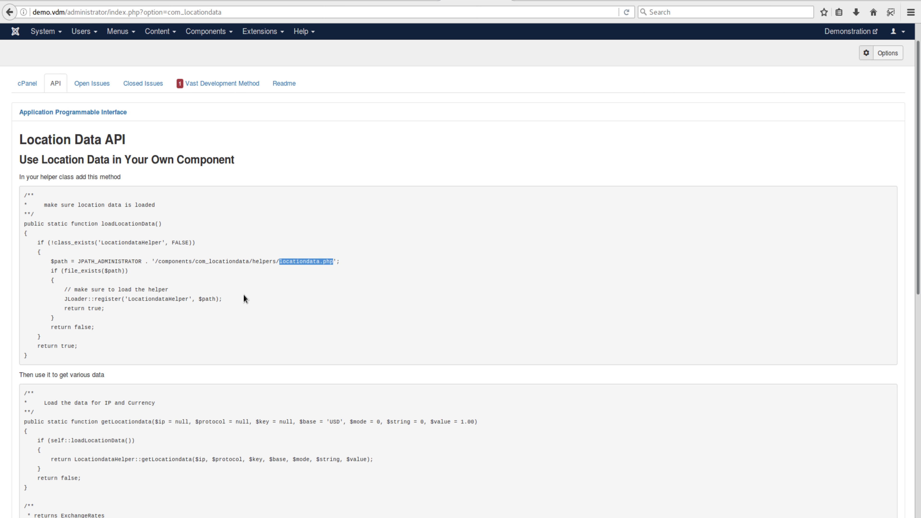
{"action": "scroll", "coordinate": [251, 313], "scroll_direction": "down", "scroll_amount": 8}
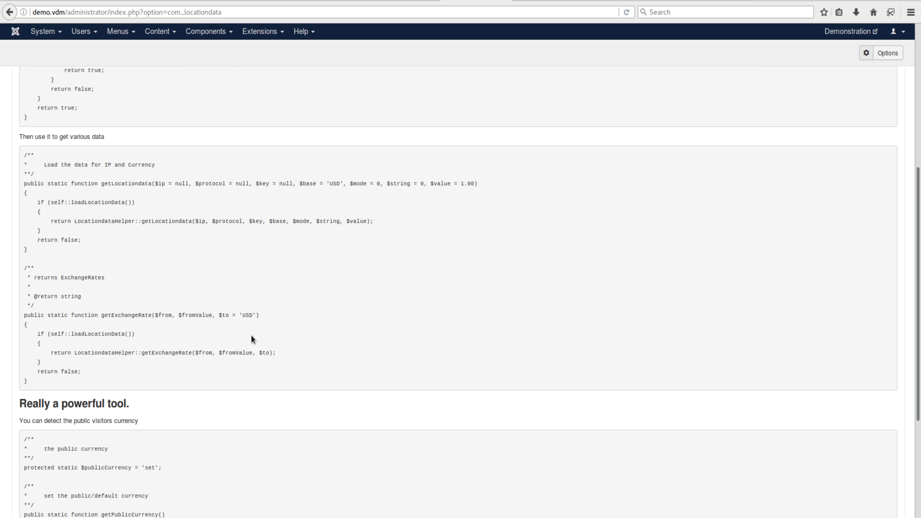
{"action": "scroll", "coordinate": [250, 335], "scroll_direction": "up", "scroll_amount": 9}
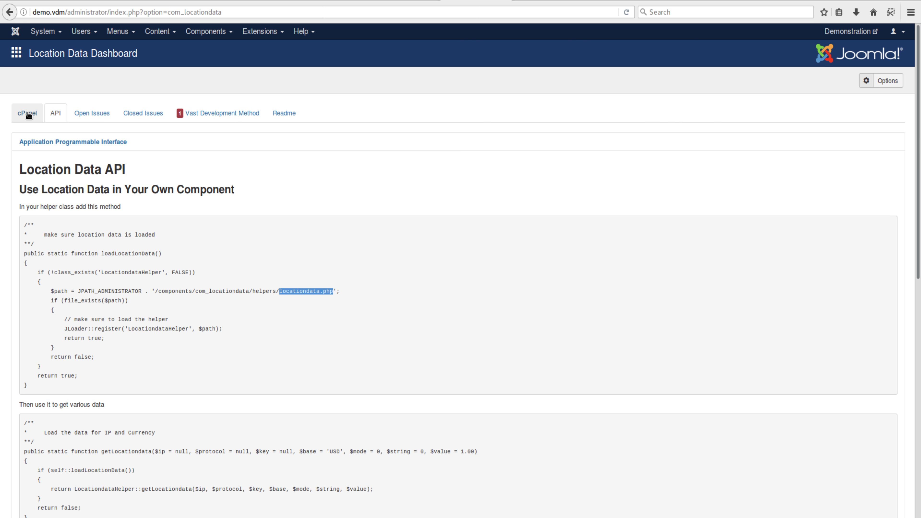
{"action": "left_click", "coordinate": [29, 115]}
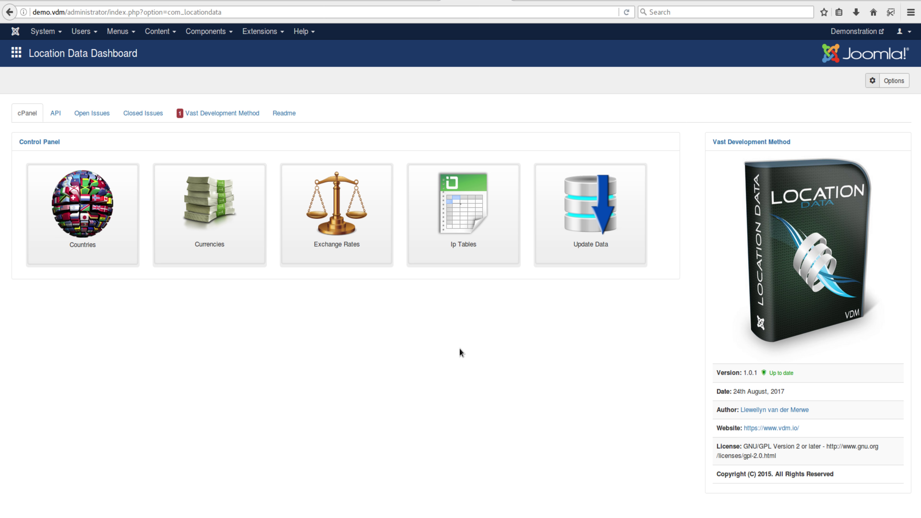
Open the Location Data configuration and review the global parameters, including the exchange rate and IP table updater settings.
{"action": "left_click", "coordinate": [884, 82]}
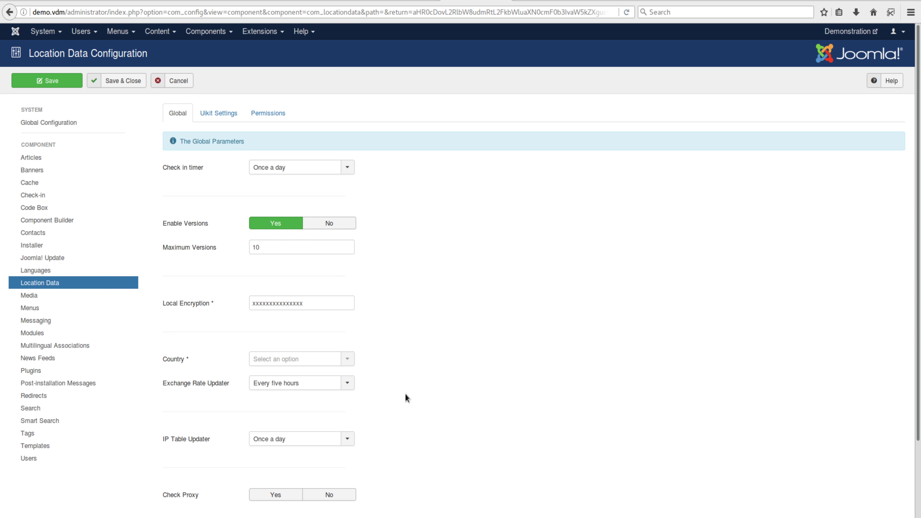
{"action": "mouse_move", "coordinate": [189, 384]}
{"action": "scroll", "coordinate": [454, 407], "scroll_direction": "down", "scroll_amount": 3}
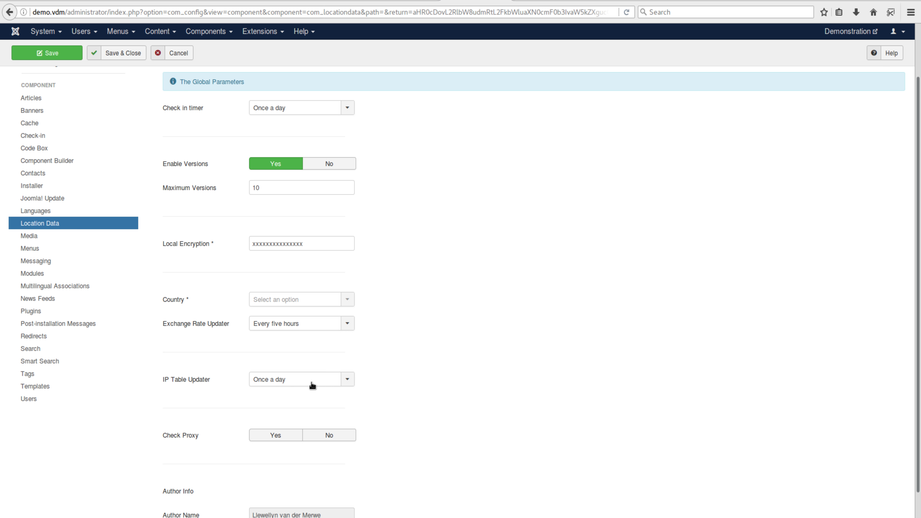
{"action": "scroll", "coordinate": [433, 376], "scroll_direction": "up", "scroll_amount": 3}
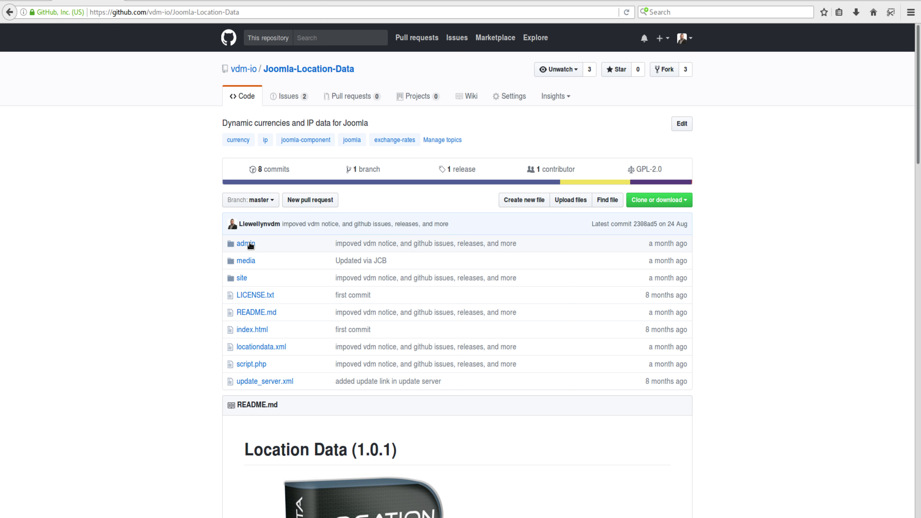
In the Joomla-Location-Data repository on GitHub, open updatedata.php from the admin/models folder.
{"action": "left_click", "coordinate": [249, 245]}
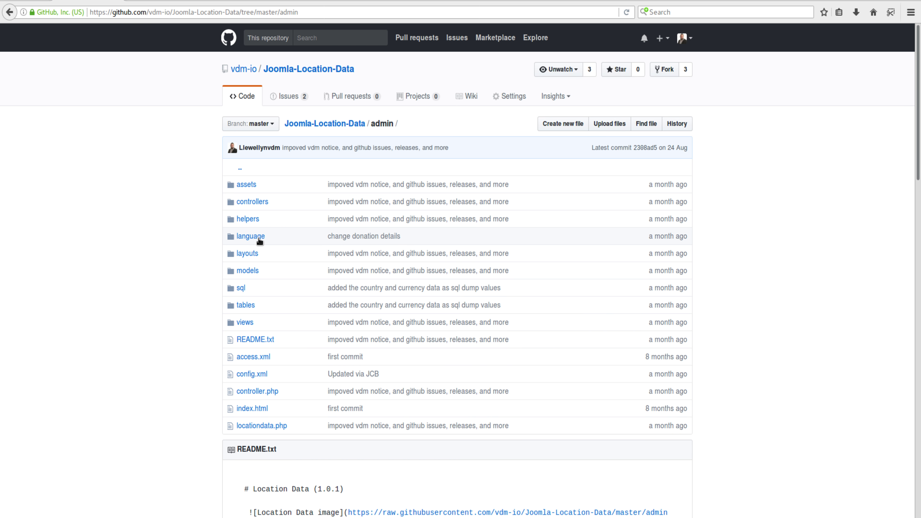
{"action": "left_click", "coordinate": [248, 273]}
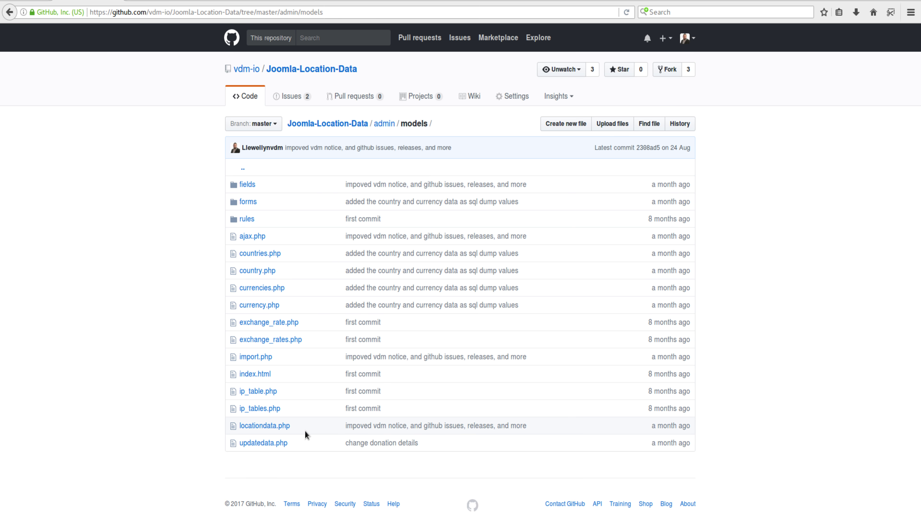
{"action": "left_click", "coordinate": [256, 446]}
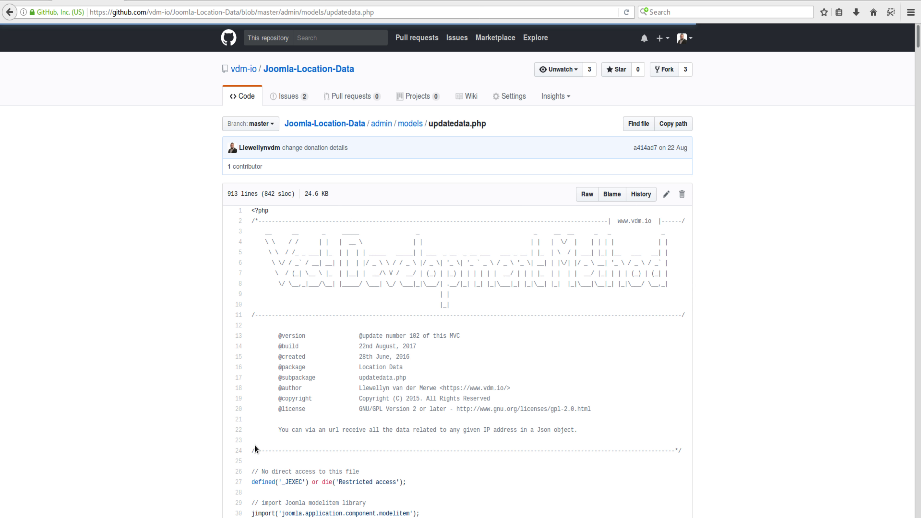
Examine updatedata.php from its header through the last-update getters and queue methods to the package download code.
{"action": "scroll", "coordinate": [570, 352], "scroll_direction": "down", "scroll_amount": 5}
{"action": "scroll", "coordinate": [592, 349], "scroll_direction": "down", "scroll_amount": 15}
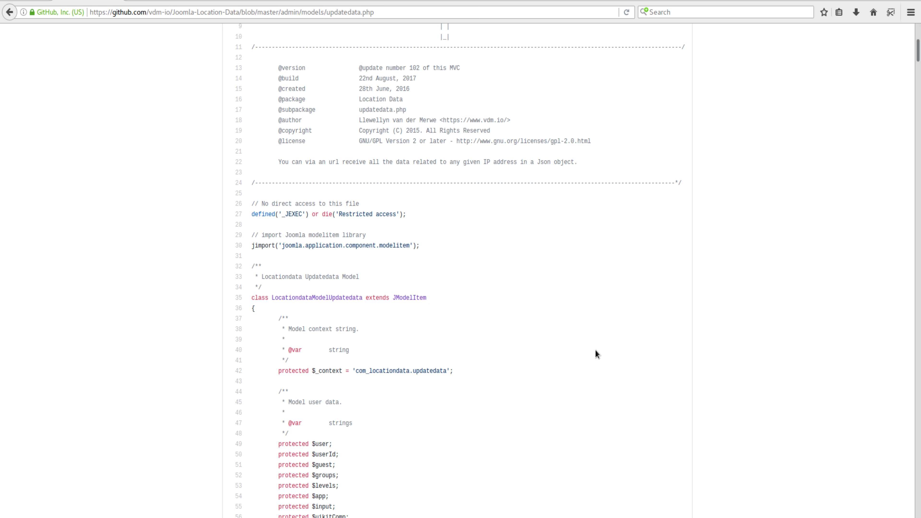
{"action": "scroll", "coordinate": [603, 349], "scroll_direction": "down", "scroll_amount": 20}
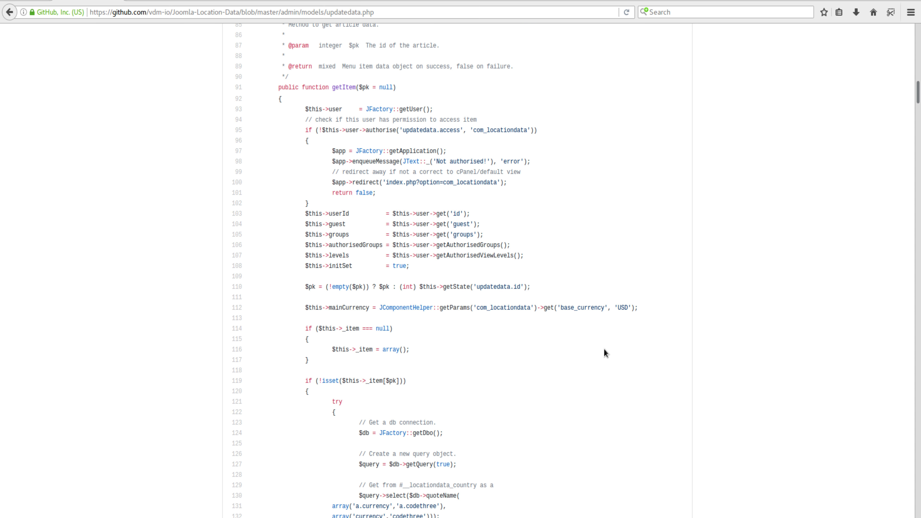
{"action": "scroll", "coordinate": [603, 349], "scroll_direction": "down", "scroll_amount": 5}
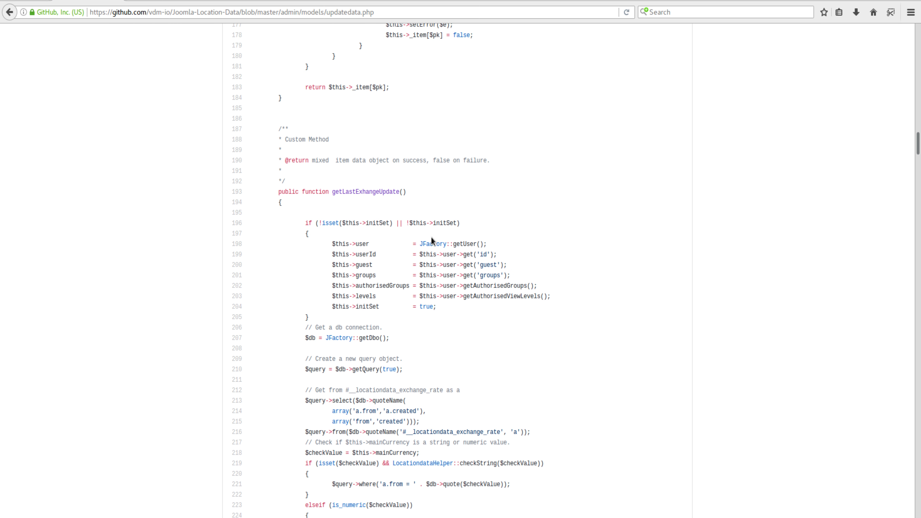
{"action": "scroll", "coordinate": [531, 319], "scroll_direction": "down", "scroll_amount": 10}
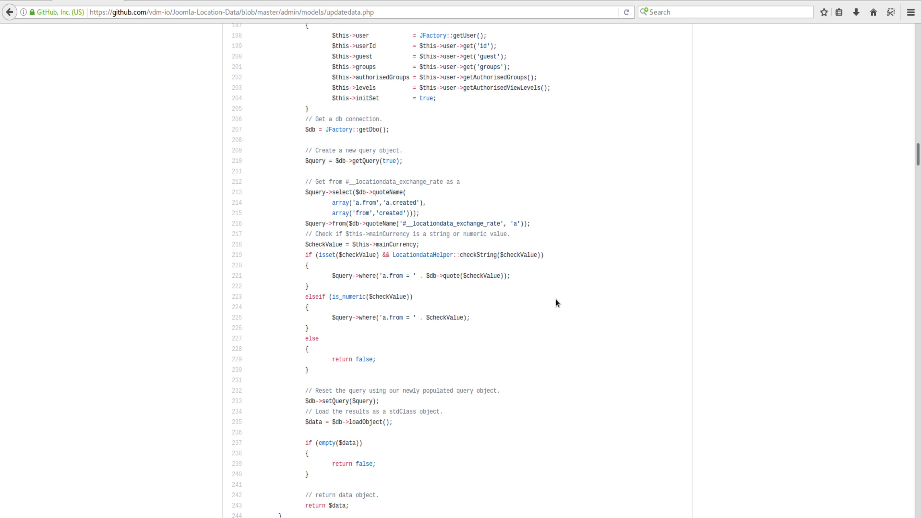
{"action": "scroll", "coordinate": [556, 302], "scroll_direction": "down", "scroll_amount": 10}
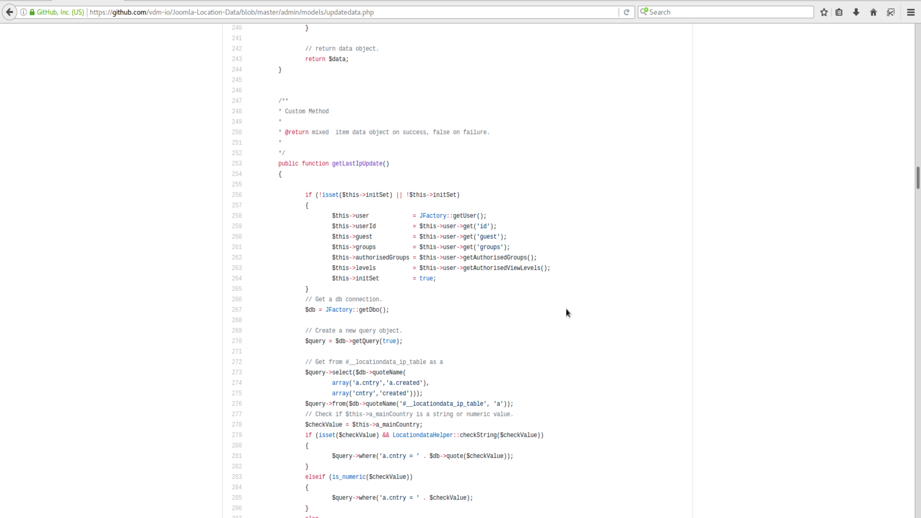
{"action": "scroll", "coordinate": [566, 312], "scroll_direction": "down", "scroll_amount": 5}
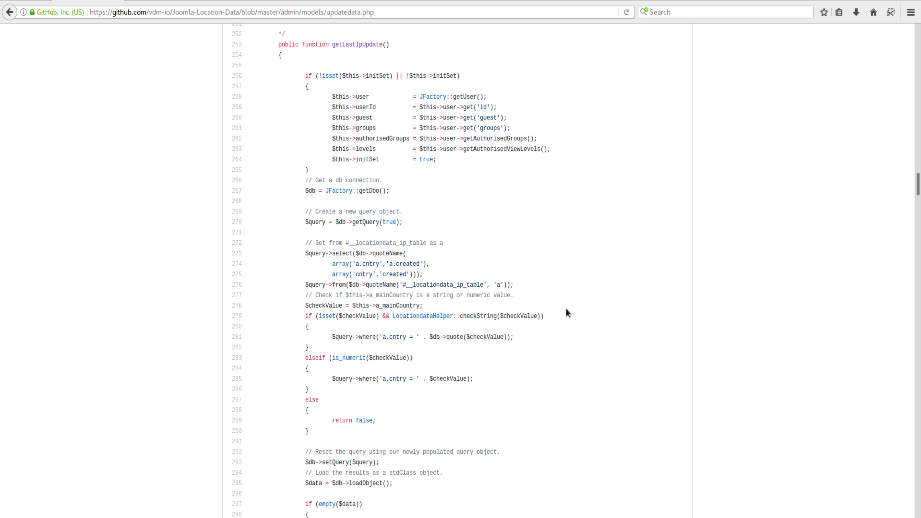
{"action": "scroll", "coordinate": [566, 312], "scroll_direction": "down", "scroll_amount": 15}
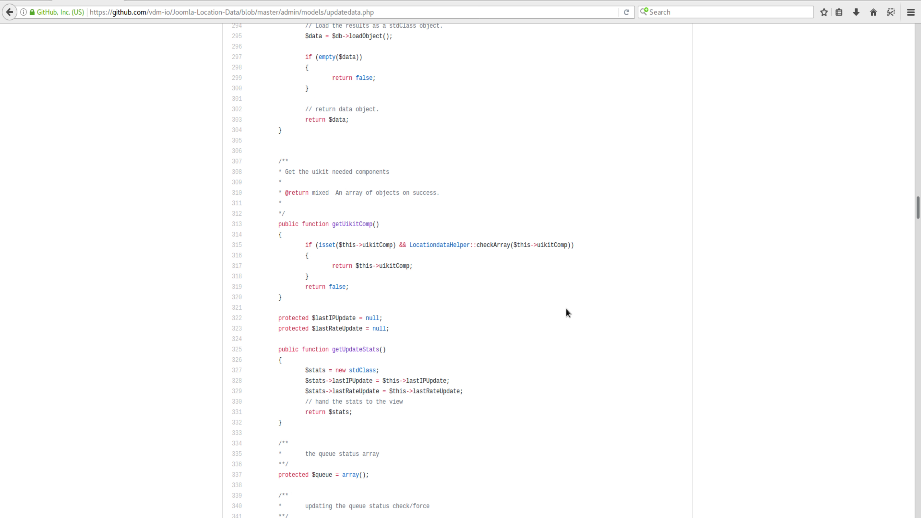
{"action": "scroll", "coordinate": [567, 312], "scroll_direction": "down", "scroll_amount": 19}
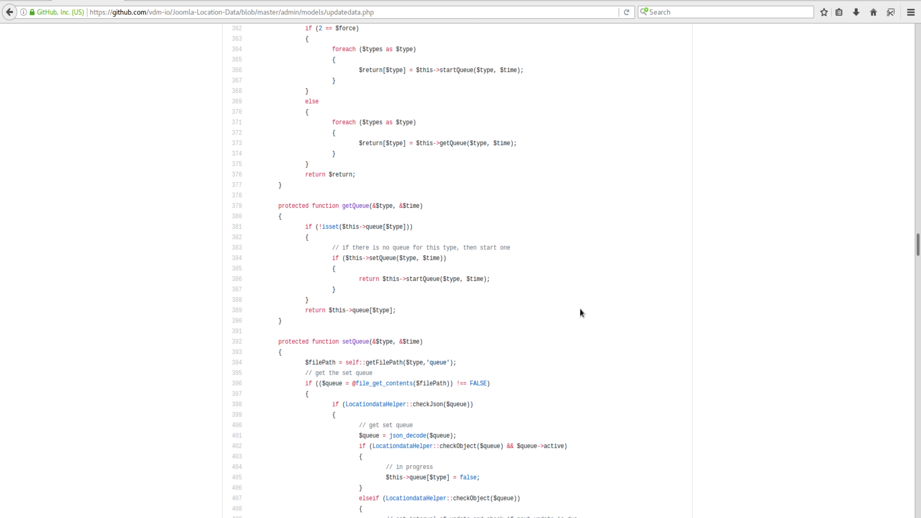
{"action": "scroll", "coordinate": [579, 309], "scroll_direction": "down", "scroll_amount": 18}
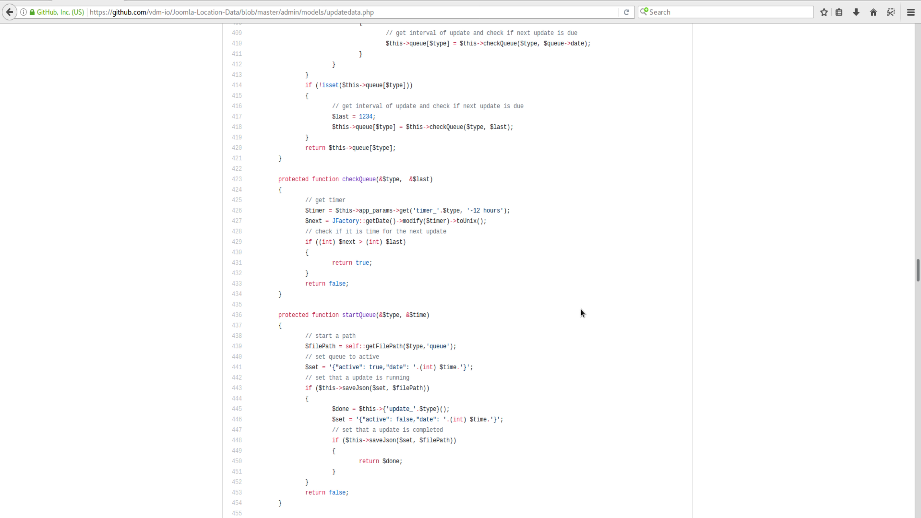
{"action": "scroll", "coordinate": [580, 312], "scroll_direction": "down", "scroll_amount": 18}
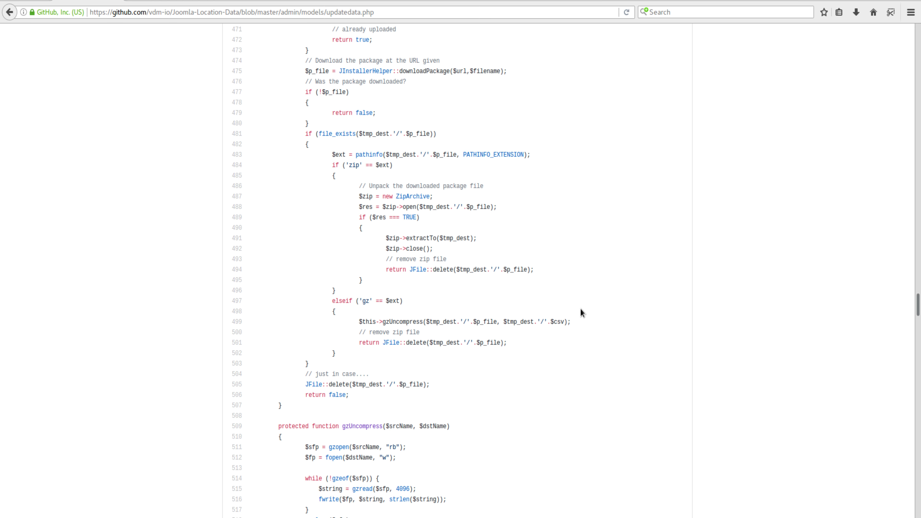
Examine the update_exchange_rate, storeExchangeRates and setRateValues methods that fetch and save the currency rates.
{"action": "scroll", "coordinate": [580, 312], "scroll_direction": "down", "scroll_amount": 16}
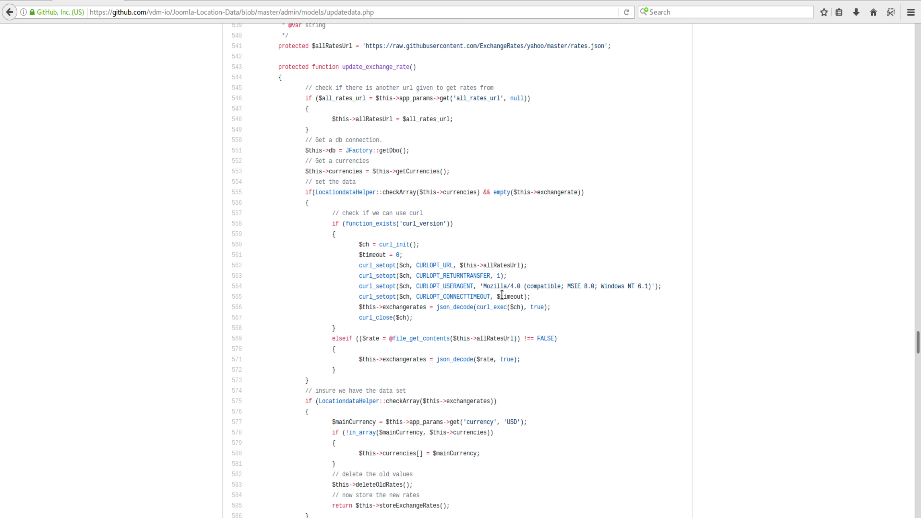
{"action": "scroll", "coordinate": [578, 304], "scroll_direction": "down", "scroll_amount": 10}
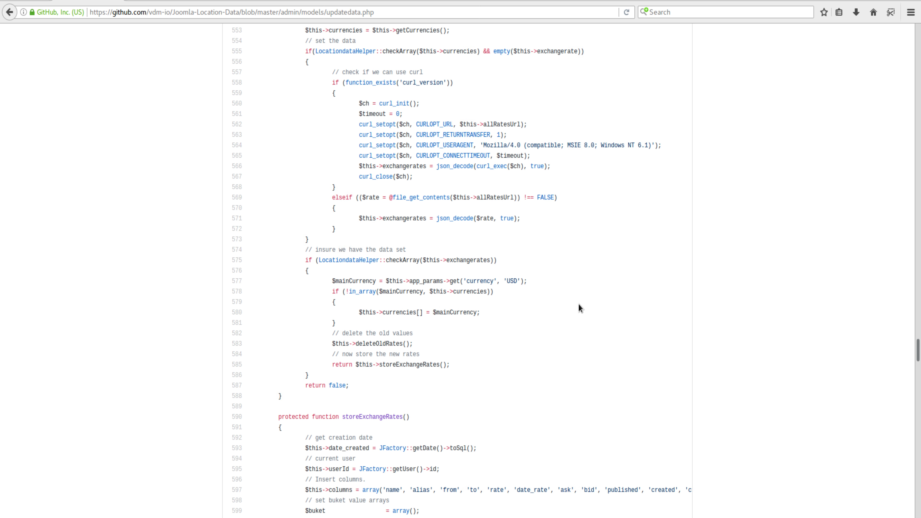
{"action": "scroll", "coordinate": [578, 308], "scroll_direction": "down", "scroll_amount": 1}
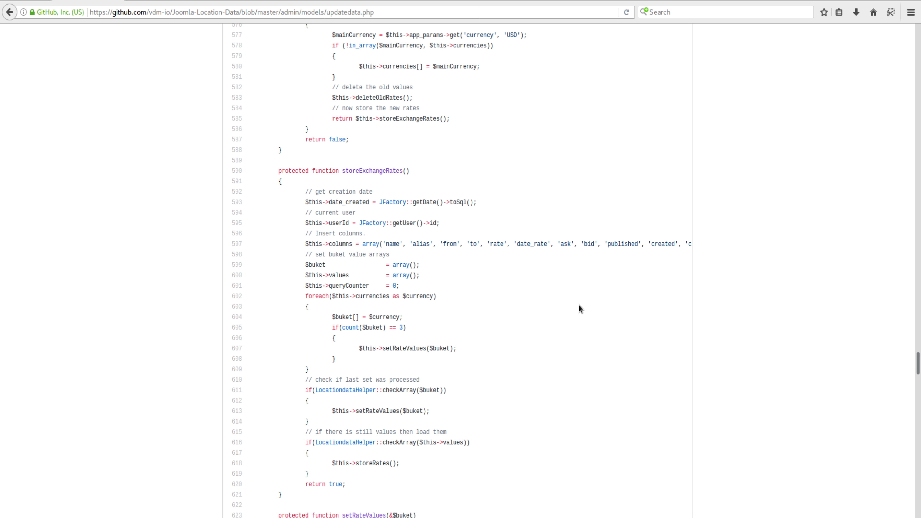
{"action": "scroll", "coordinate": [578, 306], "scroll_direction": "down", "scroll_amount": 4}
{"action": "scroll", "coordinate": [578, 307], "scroll_direction": "down", "scroll_amount": 6}
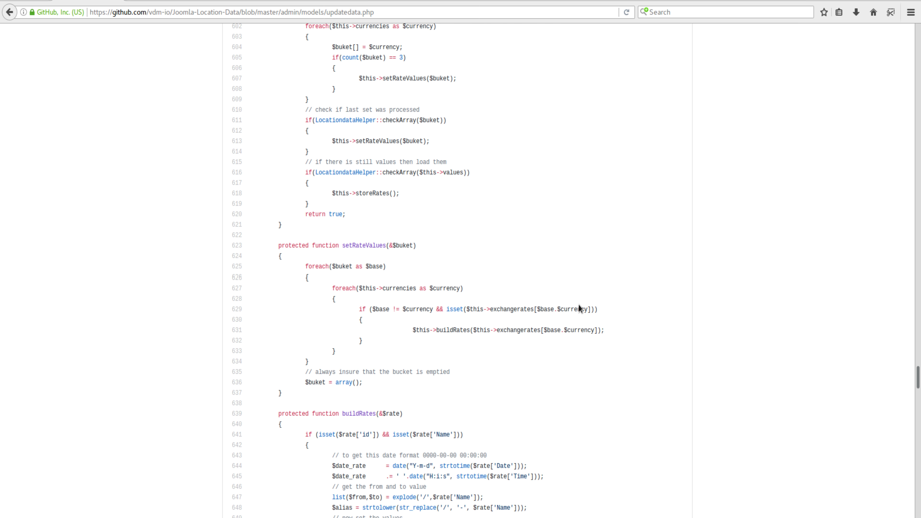
Go to the update_ip_table method and search the page for "upload" to locate the definition of the method it calls.
{"action": "scroll", "coordinate": [578, 304], "scroll_direction": "down", "scroll_amount": 20}
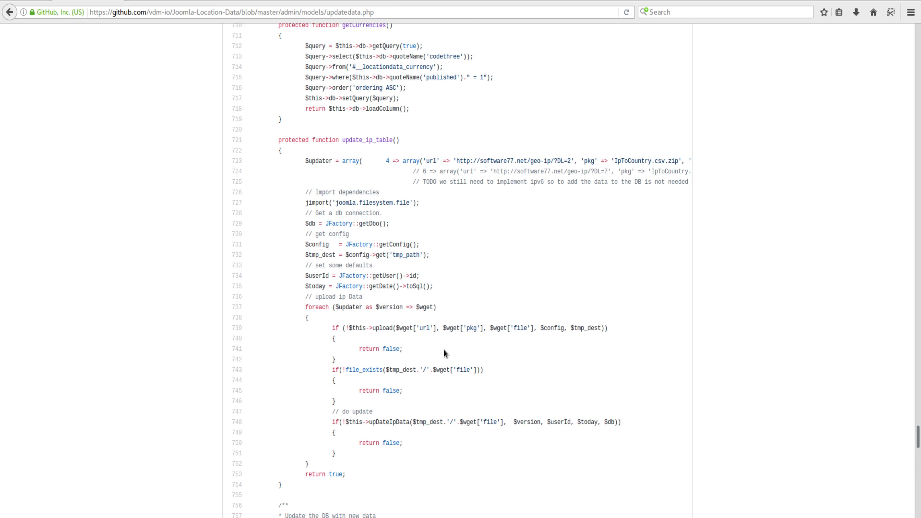
{"action": "scroll", "coordinate": [445, 353], "scroll_direction": "down", "scroll_amount": 3}
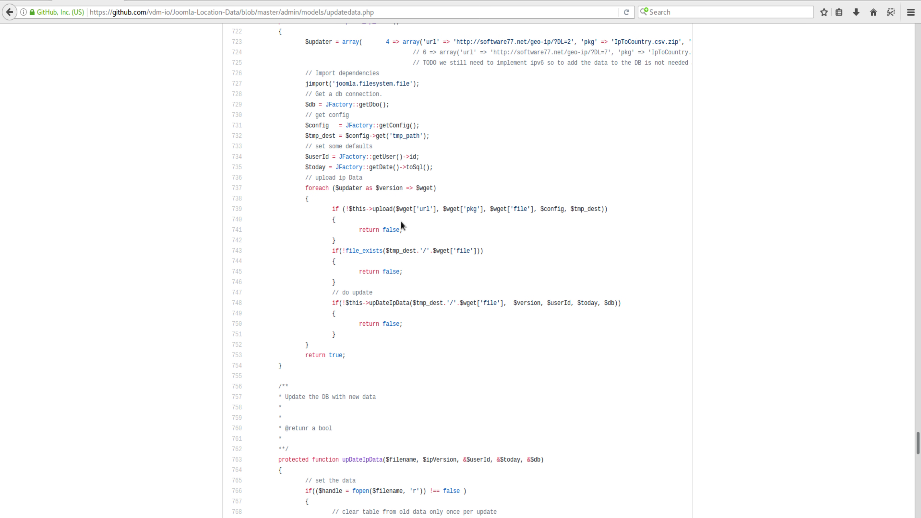
{"action": "left_click_drag", "start_coordinate": [391, 210], "coordinate": [372, 209]}
{"action": "key", "text": "ctrl+f"}
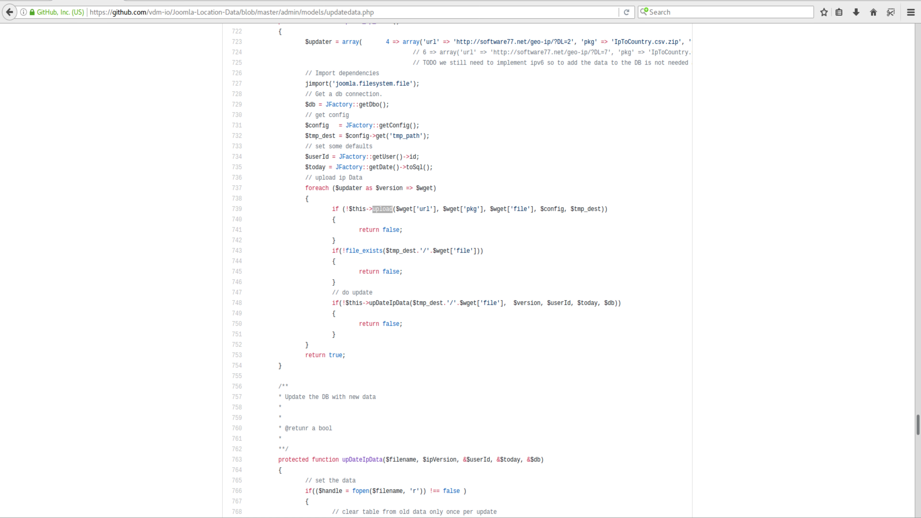
{"action": "key", "text": "Return"}
{"action": "key", "text": "Return"}
{"action": "key", "text": "Return"}
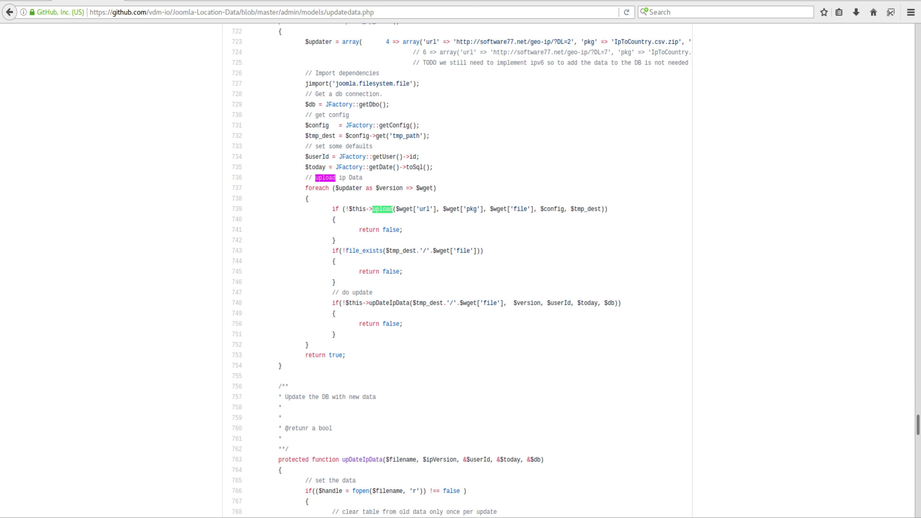
{"action": "key", "text": "Return"}
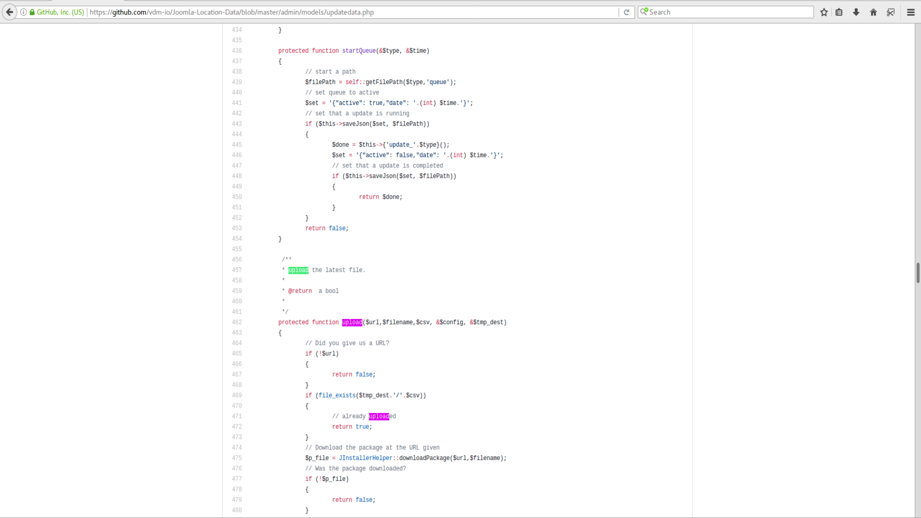
Examine the upload method's code for downloading the package and unpacking the zip file.
{"action": "left_click", "coordinate": [459, 341]}
{"action": "scroll", "coordinate": [475, 349], "scroll_direction": "down", "scroll_amount": 3}
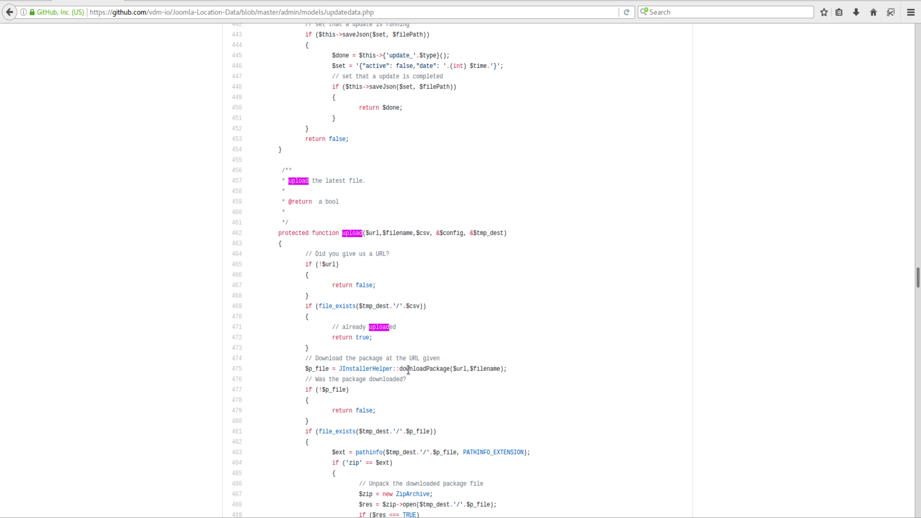
{"action": "scroll", "coordinate": [449, 369], "scroll_direction": "down", "scroll_amount": 3}
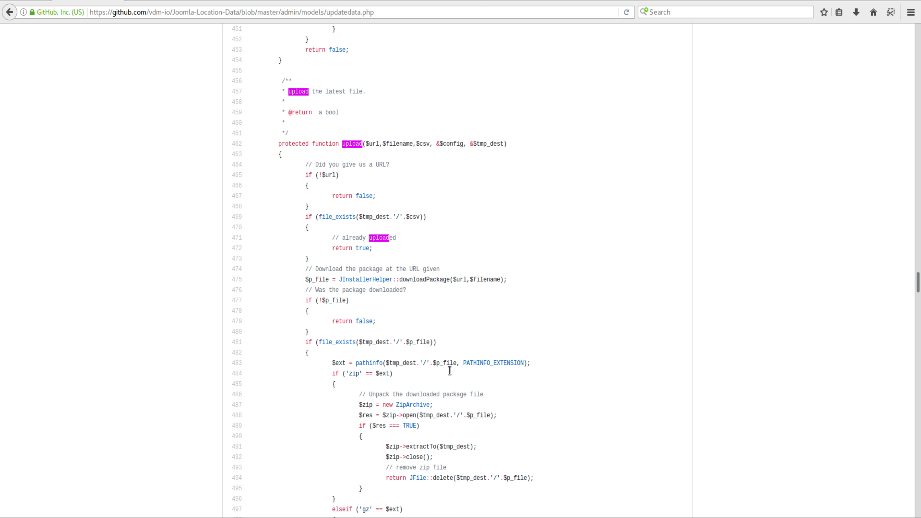
Examine the rest of the upload method, including its gz branch, and the gzUncompress method it calls.
{"action": "scroll", "coordinate": [467, 349], "scroll_direction": "down", "scroll_amount": 5}
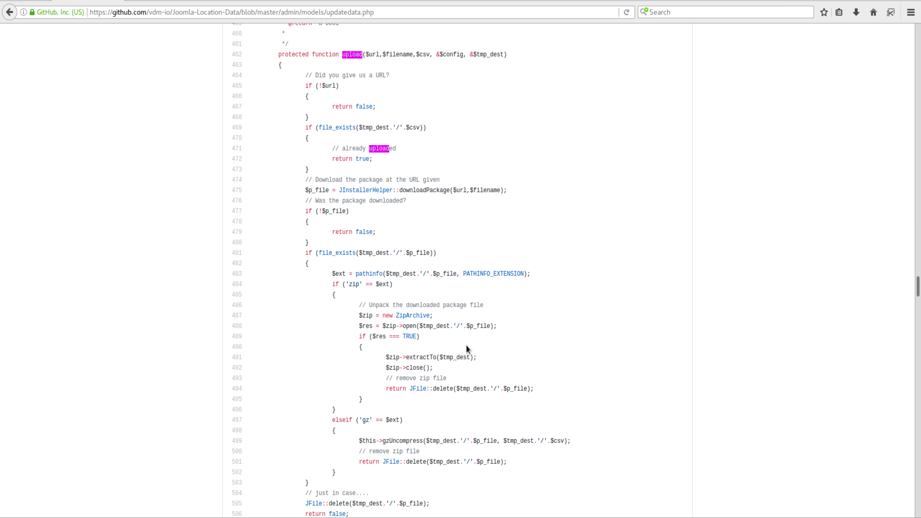
{"action": "scroll", "coordinate": [466, 349], "scroll_direction": "down", "scroll_amount": 2}
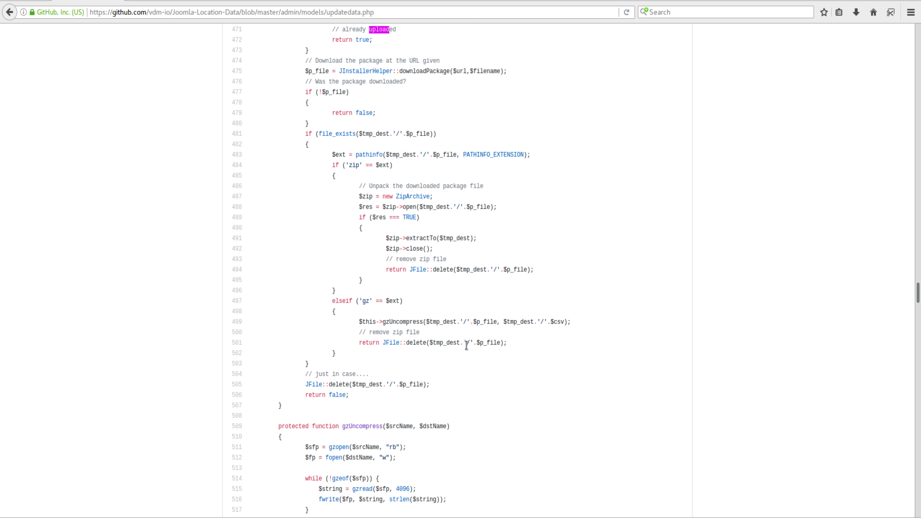
{"action": "scroll", "coordinate": [466, 345], "scroll_direction": "up", "scroll_amount": 2}
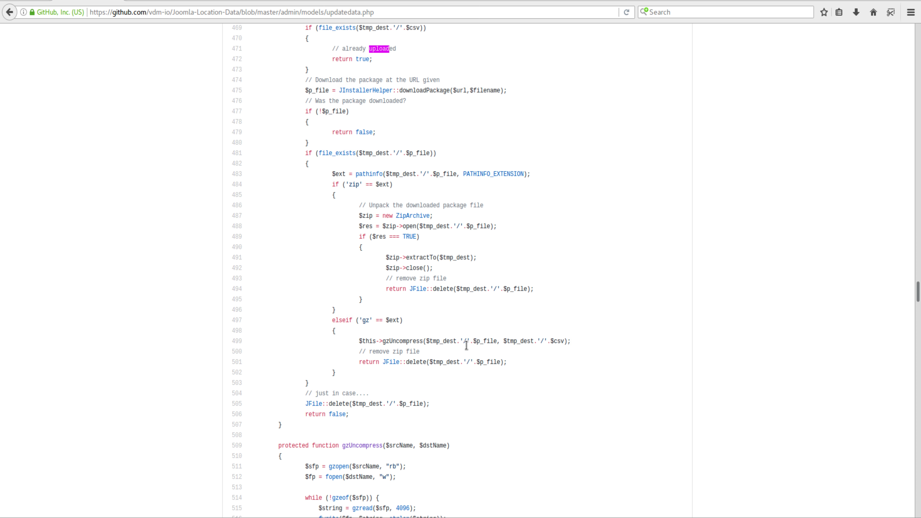
{"action": "scroll", "coordinate": [466, 345], "scroll_direction": "up", "scroll_amount": 1}
{"action": "scroll", "coordinate": [466, 345], "scroll_direction": "down", "scroll_amount": 4}
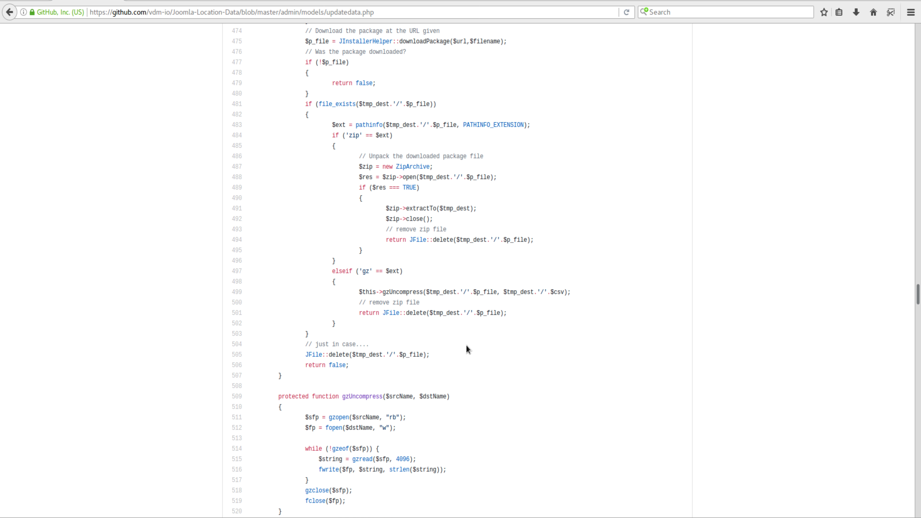
Look back through updatedata.php from the upload method past the queue methods and last-update getters to the file header.
{"action": "scroll", "coordinate": [466, 345], "scroll_direction": "up", "scroll_amount": 15}
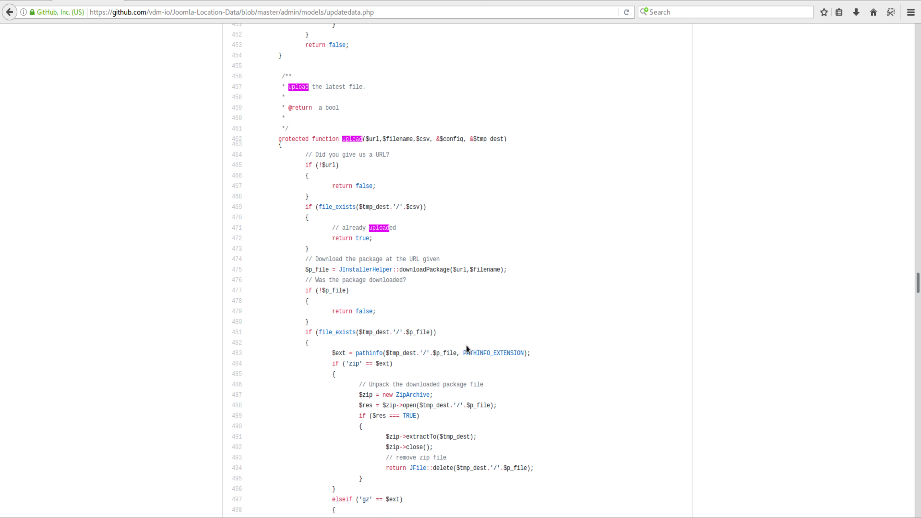
{"action": "scroll", "coordinate": [466, 349], "scroll_direction": "up", "scroll_amount": 13}
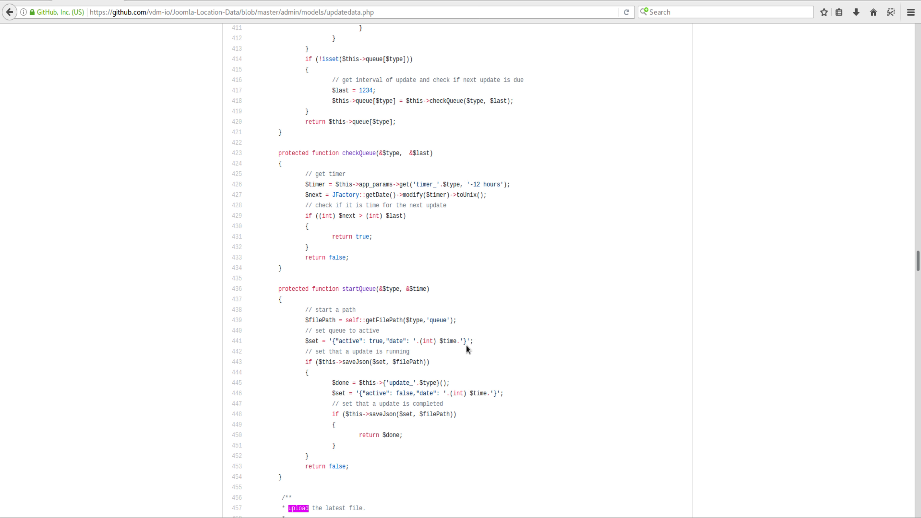
{"action": "scroll", "coordinate": [466, 345], "scroll_direction": "up", "scroll_amount": 8}
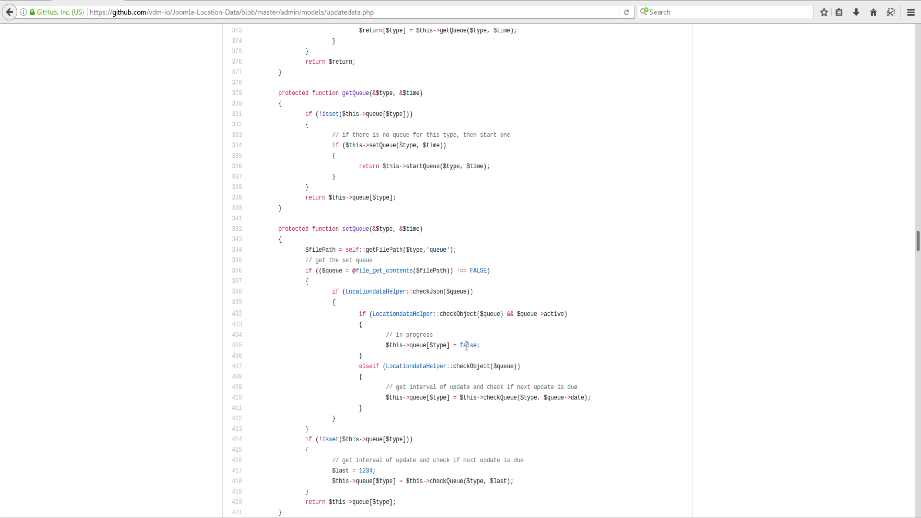
{"action": "scroll", "coordinate": [466, 346], "scroll_direction": "up", "scroll_amount": 20}
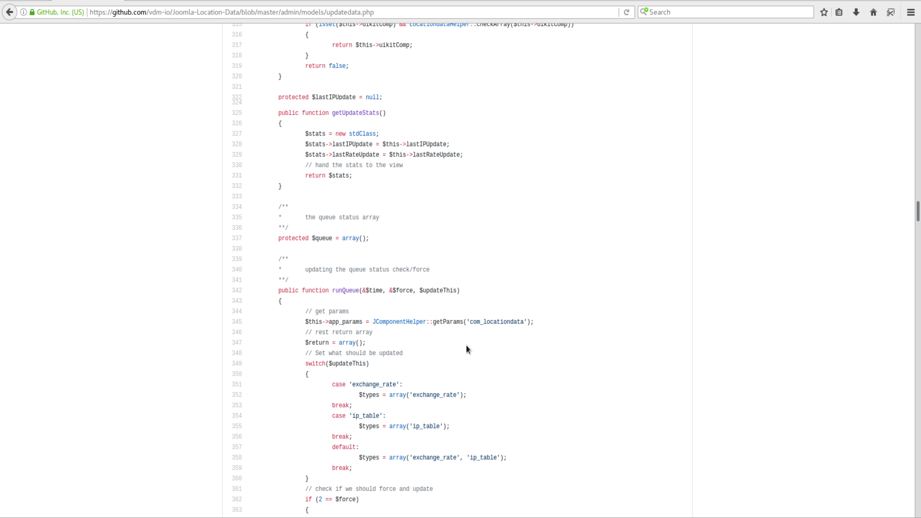
{"action": "scroll", "coordinate": [466, 345], "scroll_direction": "up", "scroll_amount": 20}
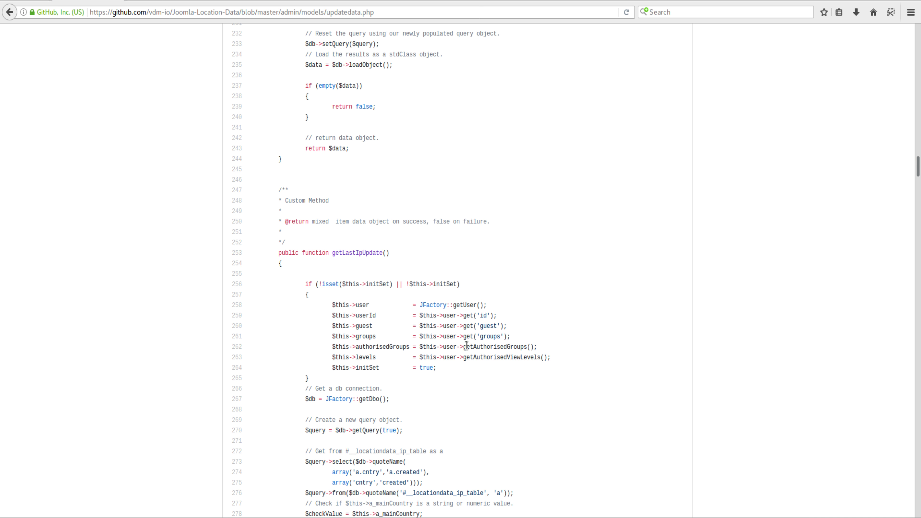
{"action": "scroll", "coordinate": [466, 345], "scroll_direction": "up", "scroll_amount": 18}
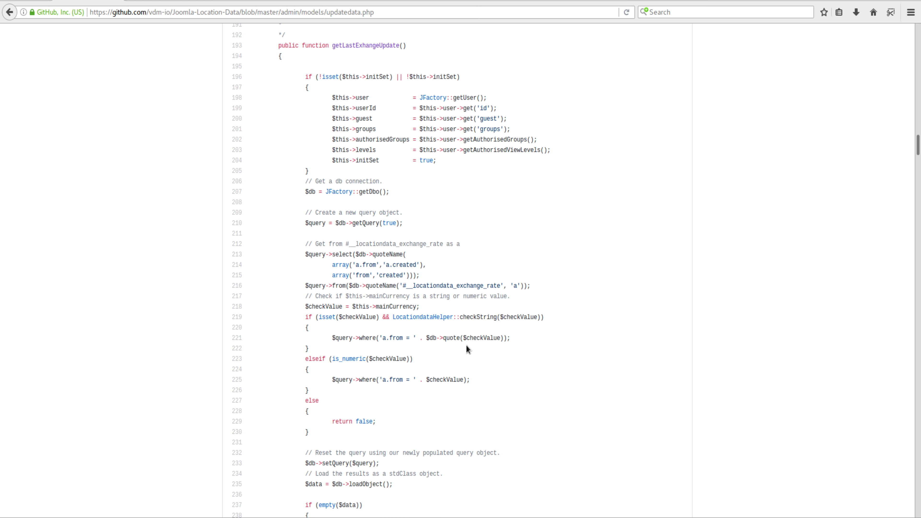
{"action": "scroll", "coordinate": [466, 349], "scroll_direction": "up", "scroll_amount": 17}
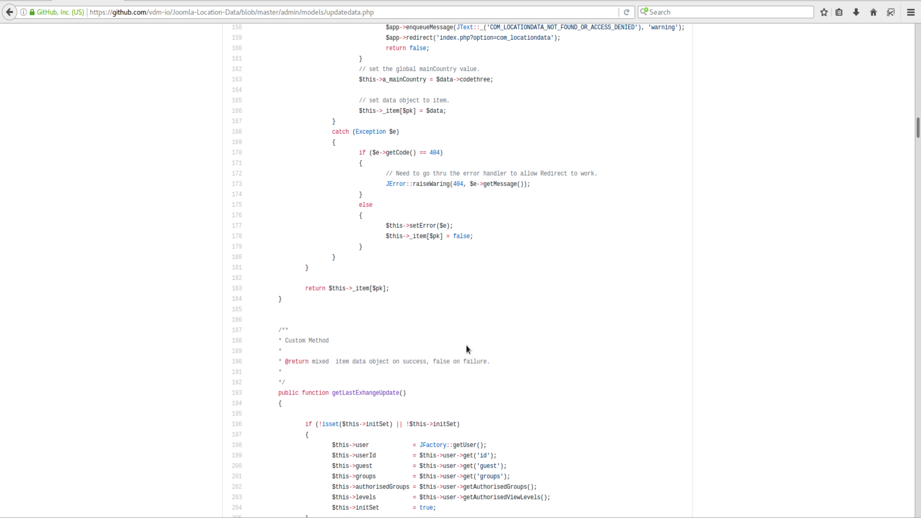
{"action": "scroll", "coordinate": [466, 345], "scroll_direction": "up", "scroll_amount": 16}
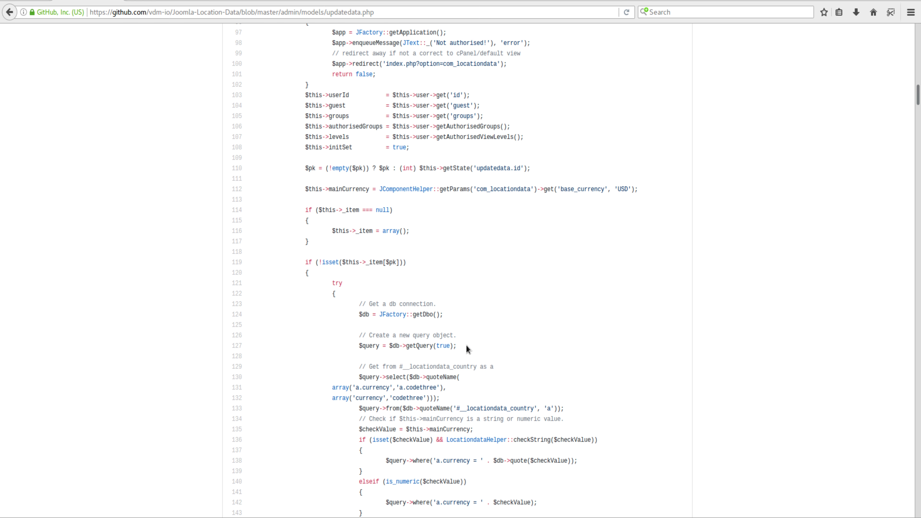
{"action": "scroll", "coordinate": [466, 349], "scroll_direction": "up", "scroll_amount": 17}
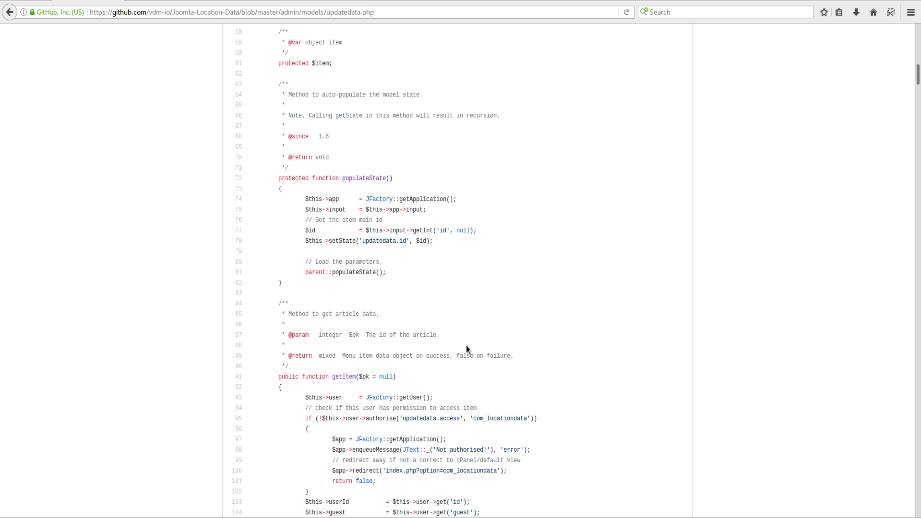
{"action": "scroll", "coordinate": [466, 349], "scroll_direction": "up", "scroll_amount": 7}
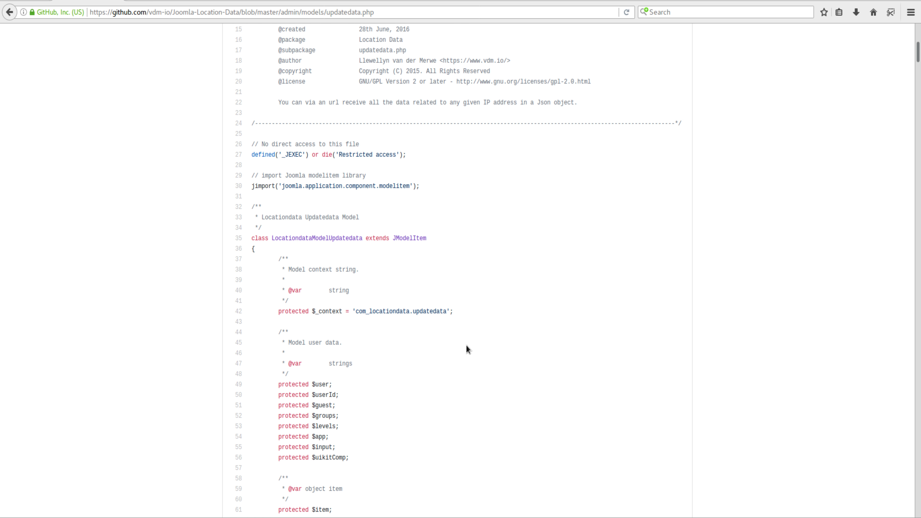
{"action": "scroll", "coordinate": [466, 346], "scroll_direction": "up", "scroll_amount": 6}
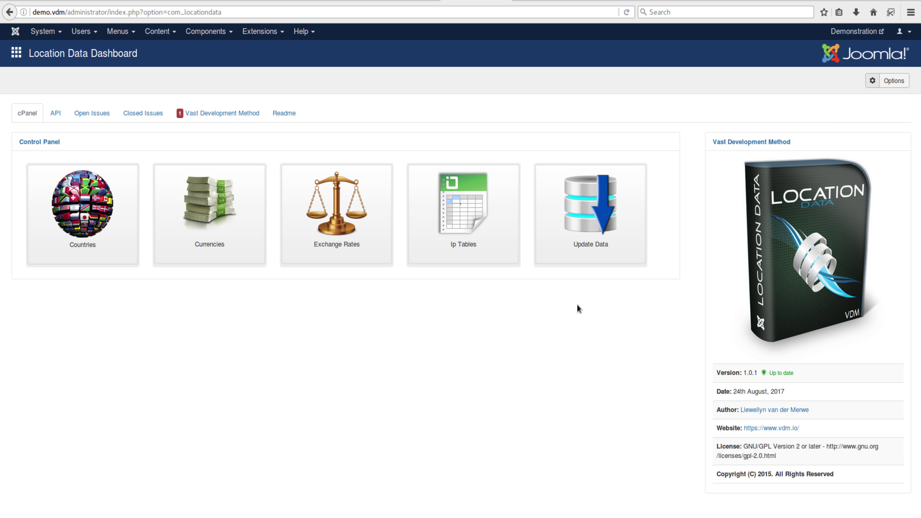
In the Joomla administration, open the Location Data component's Update Data view and update the exchange rates and the IP tables.
{"action": "left_click", "coordinate": [591, 248]}
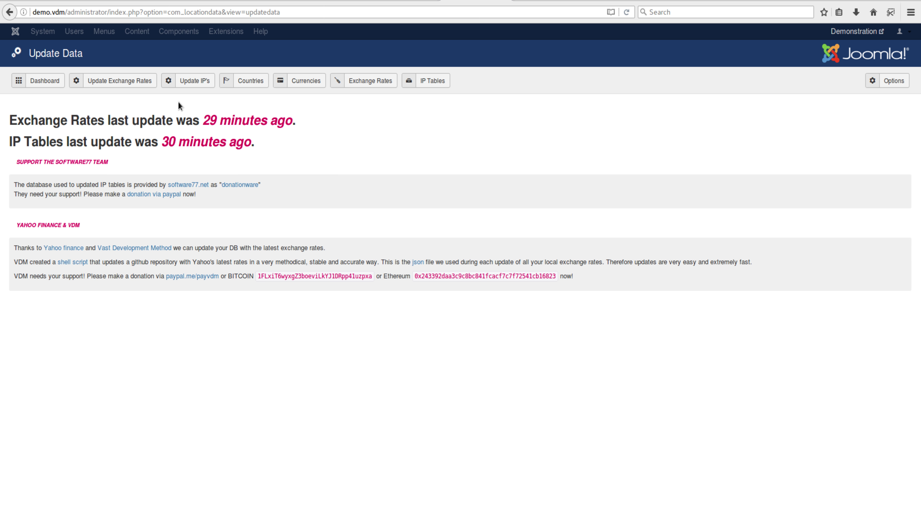
{"action": "left_click", "coordinate": [110, 82]}
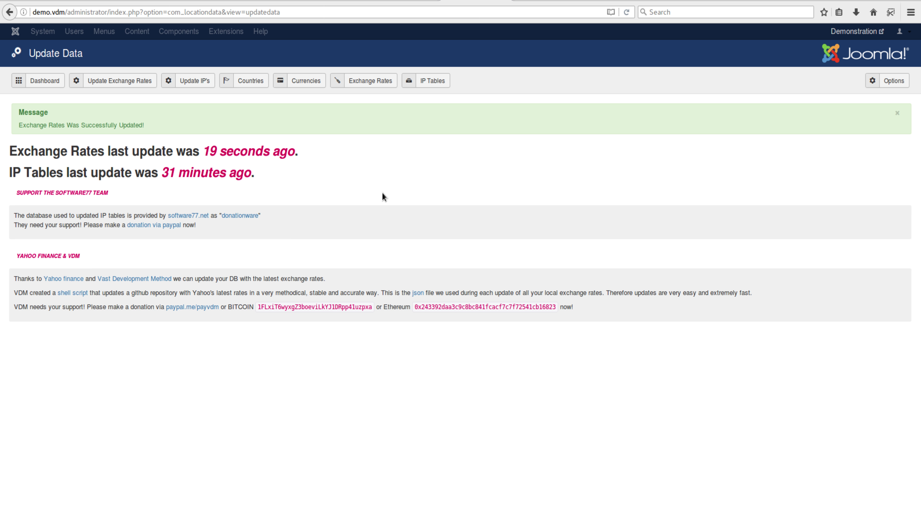
{"action": "left_click", "coordinate": [189, 83]}
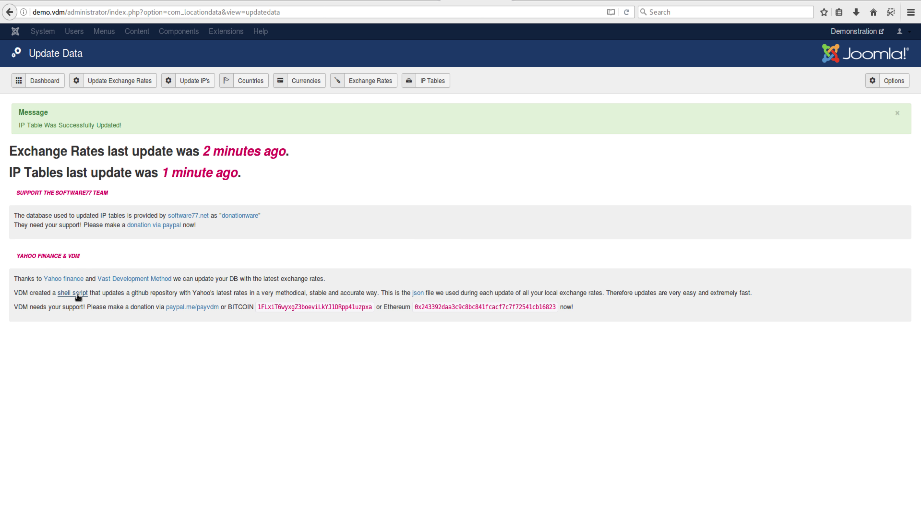
Switch to the ExchangeRates organization page on GitHub and look over its repositories.
{"action": "left_click", "coordinate": [157, 1]}
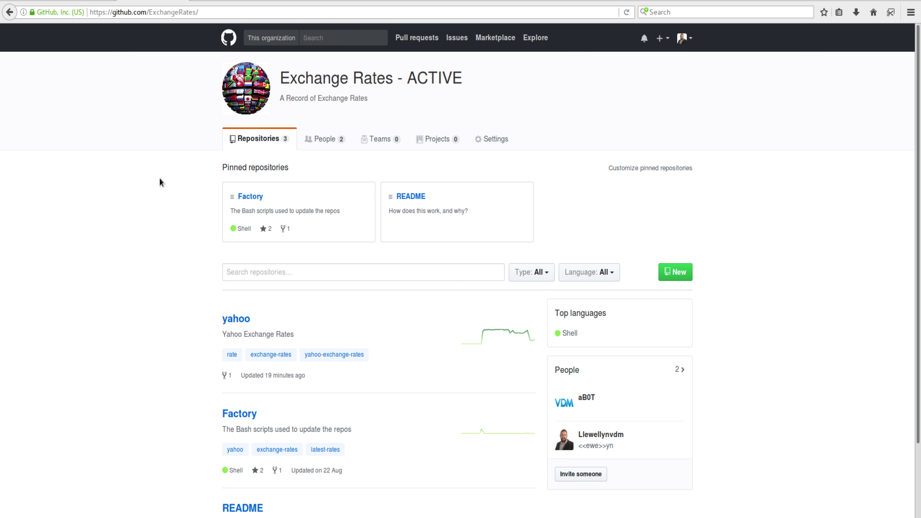
{"action": "scroll", "coordinate": [160, 203], "scroll_direction": "down", "scroll_amount": 3}
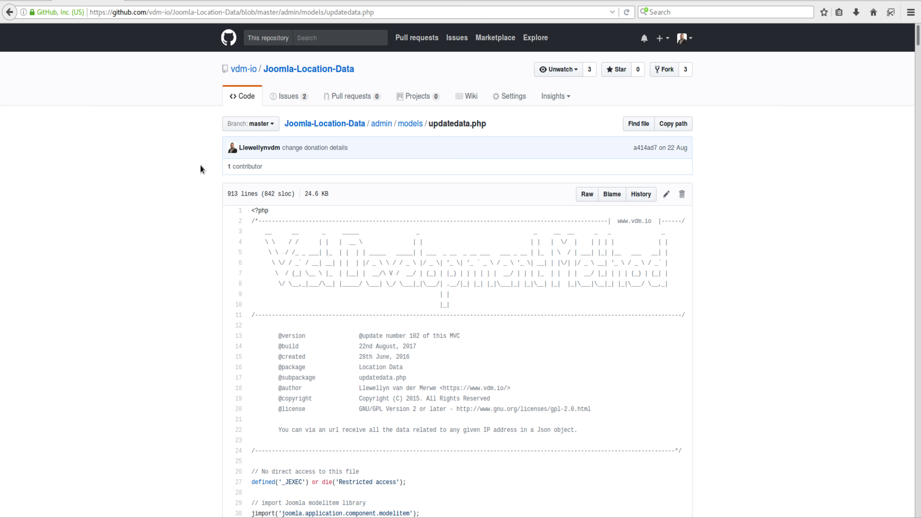
Return to updatedata.php, find the $allRatesUrl declaration and highlight its rates.json URL and the "yahoo" repository name within it.
{"action": "scroll", "coordinate": [540, 320], "scroll_direction": "down", "scroll_amount": 15}
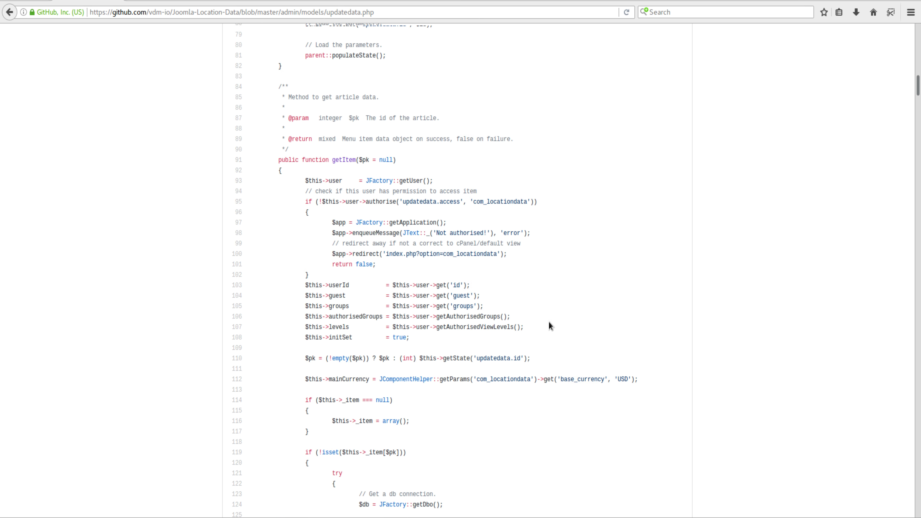
{"action": "scroll", "coordinate": [548, 322], "scroll_direction": "down", "scroll_amount": 20}
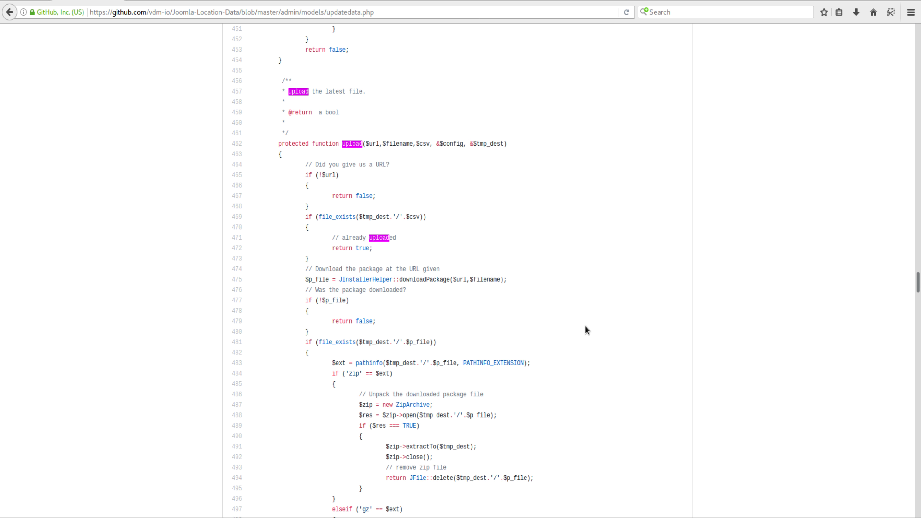
{"action": "scroll", "coordinate": [585, 328], "scroll_direction": "down", "scroll_amount": 7}
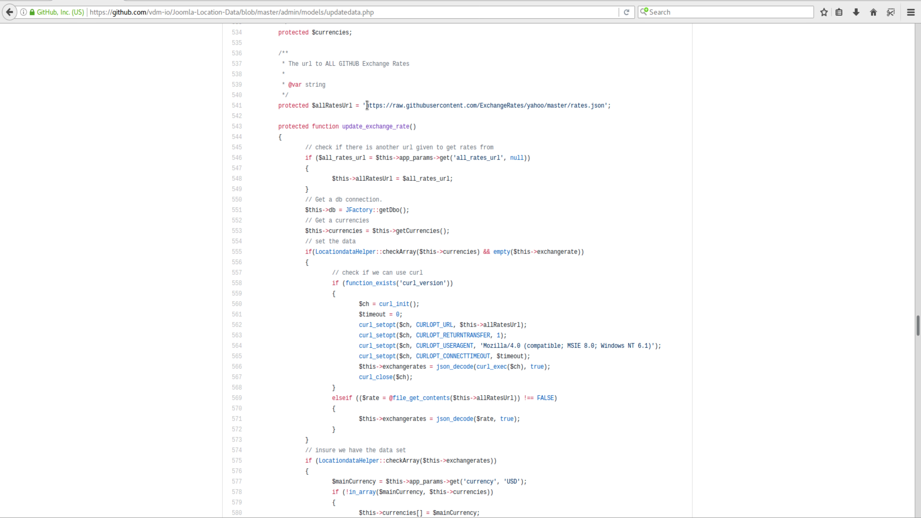
{"action": "left_click_drag", "start_coordinate": [366, 106], "coordinate": [603, 103]}
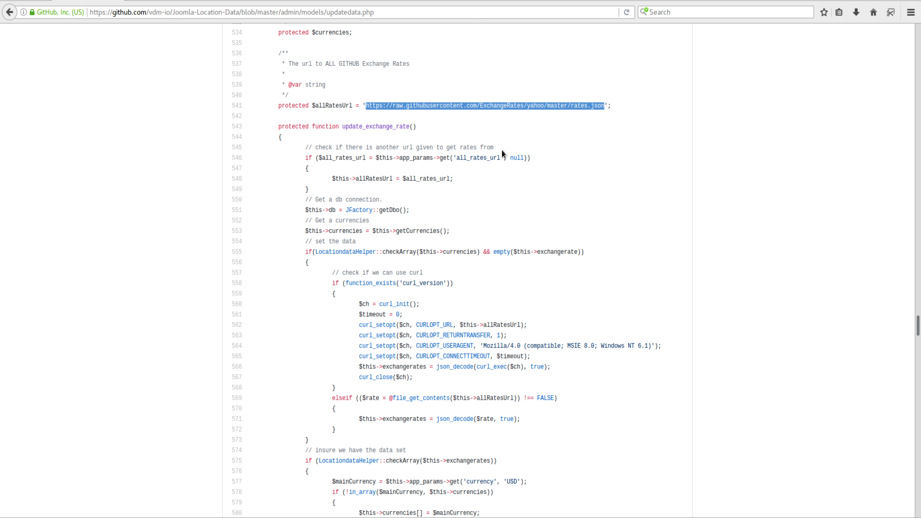
{"action": "left_click", "coordinate": [468, 128]}
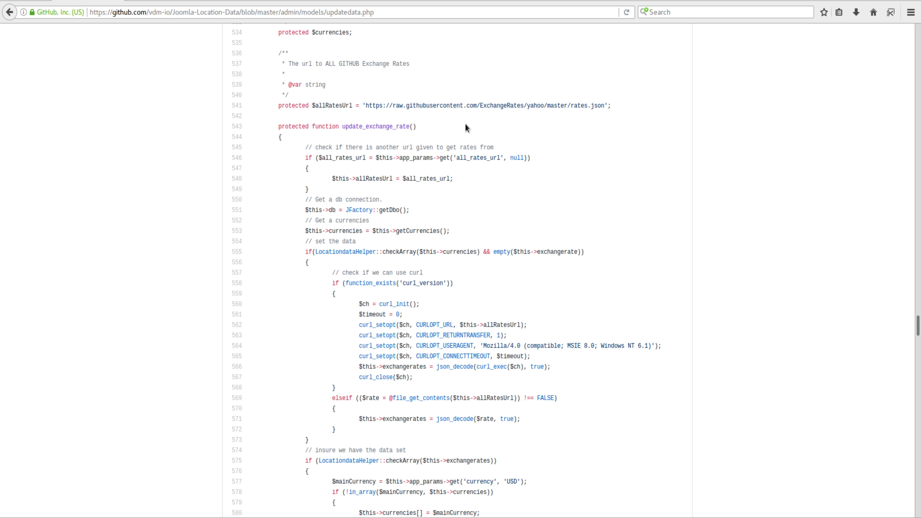
{"action": "left_click_drag", "start_coordinate": [528, 105], "coordinate": [544, 106]}
{"action": "left_click", "coordinate": [551, 132]}
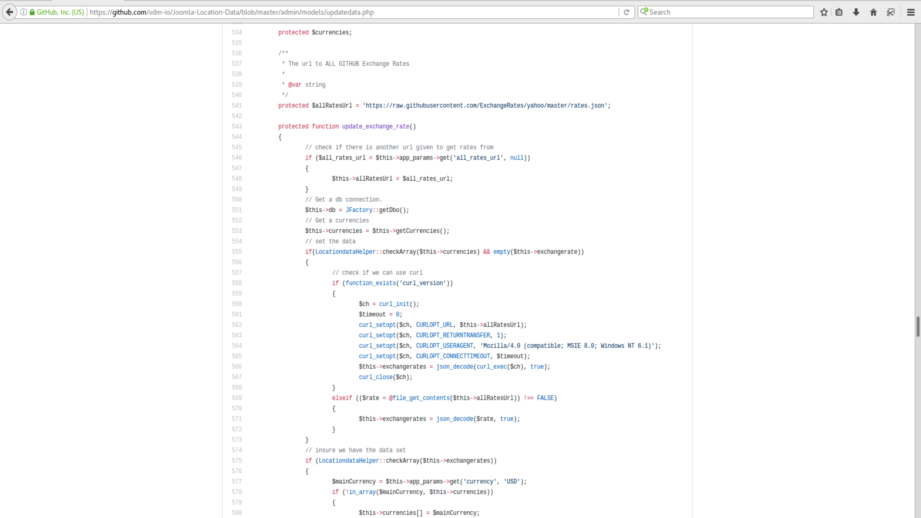
Return to the file path of updatedata.php, go up to the admin folder and open its helpers folder.
{"action": "scroll", "coordinate": [676, 422], "scroll_direction": "up", "scroll_amount": 7}
{"action": "scroll", "coordinate": [673, 418], "scroll_direction": "up", "scroll_amount": 20}
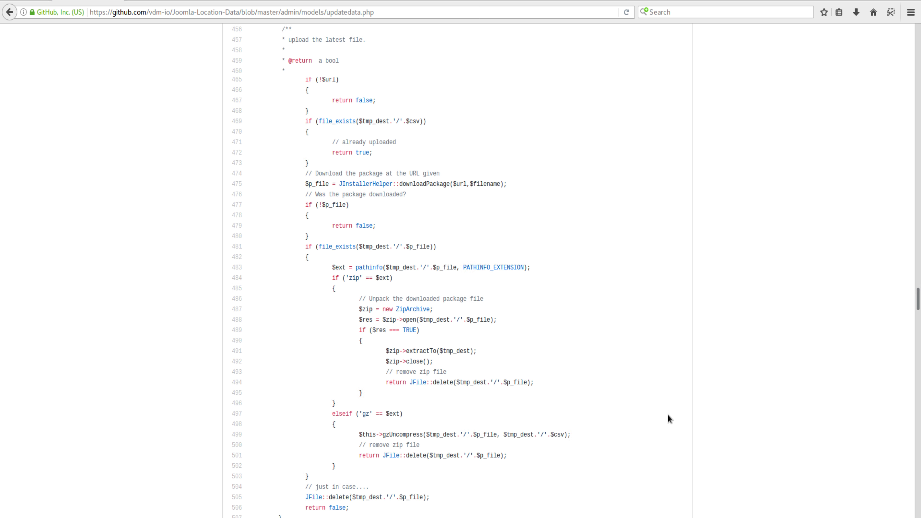
{"action": "scroll", "coordinate": [654, 413], "scroll_direction": "up", "scroll_amount": 20}
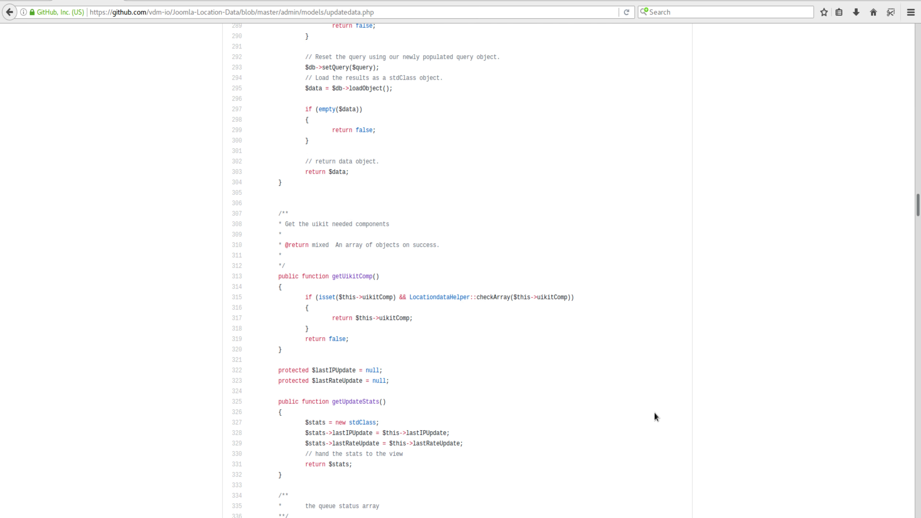
{"action": "scroll", "coordinate": [654, 413], "scroll_direction": "up", "scroll_amount": 20}
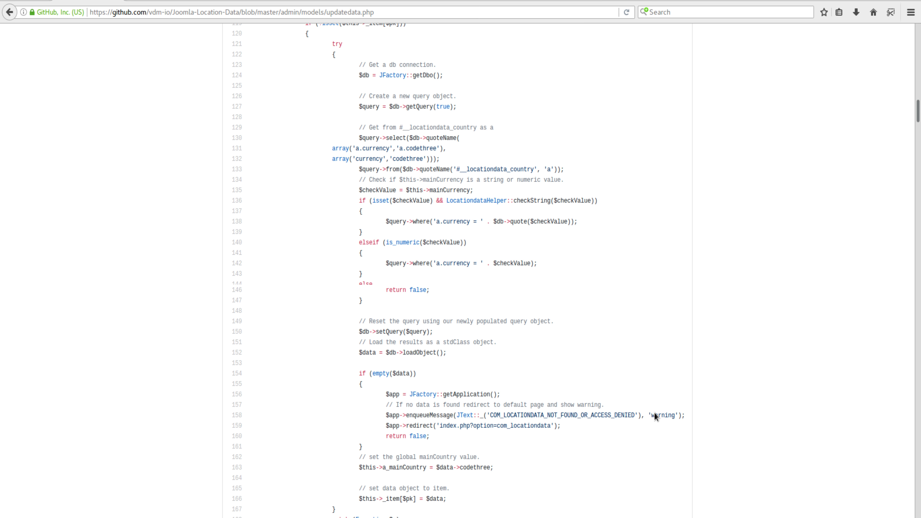
{"action": "scroll", "coordinate": [654, 413], "scroll_direction": "up", "scroll_amount": 20}
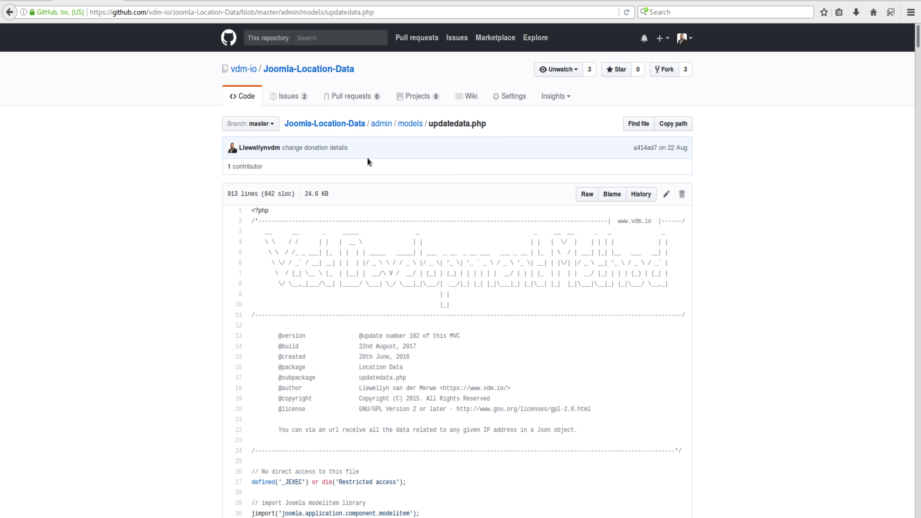
{"action": "left_click", "coordinate": [383, 124]}
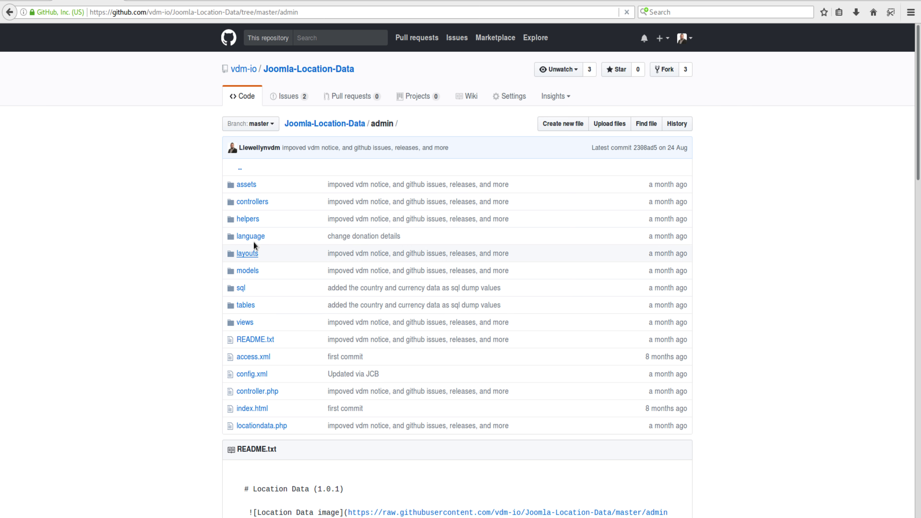
{"action": "left_click", "coordinate": [248, 220]}
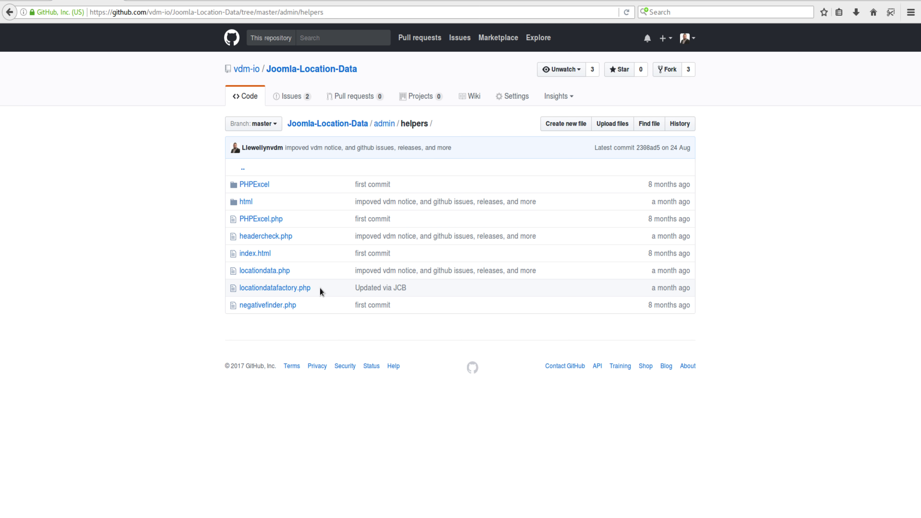
Open the repository's wiki and read the Location Data API page through to the public visitor currency example.
{"action": "left_click", "coordinate": [472, 97]}
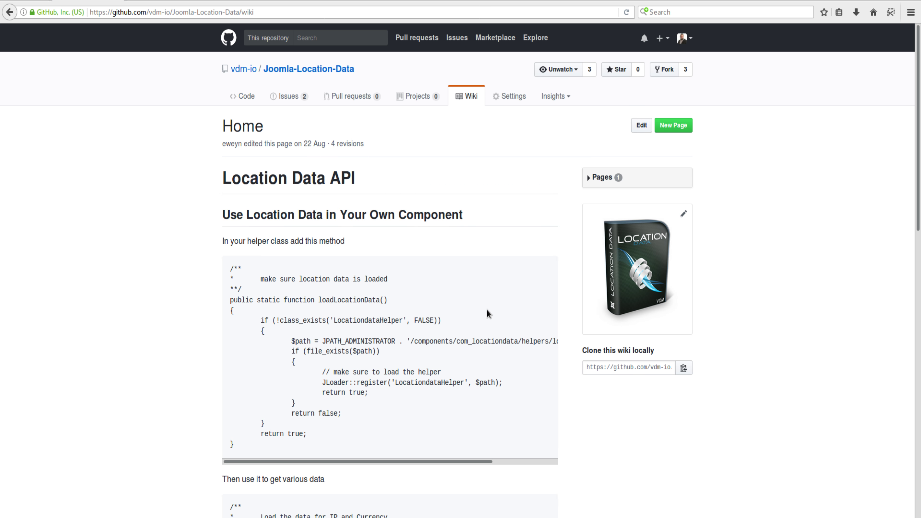
{"action": "scroll", "coordinate": [456, 288], "scroll_direction": "down", "scroll_amount": 3}
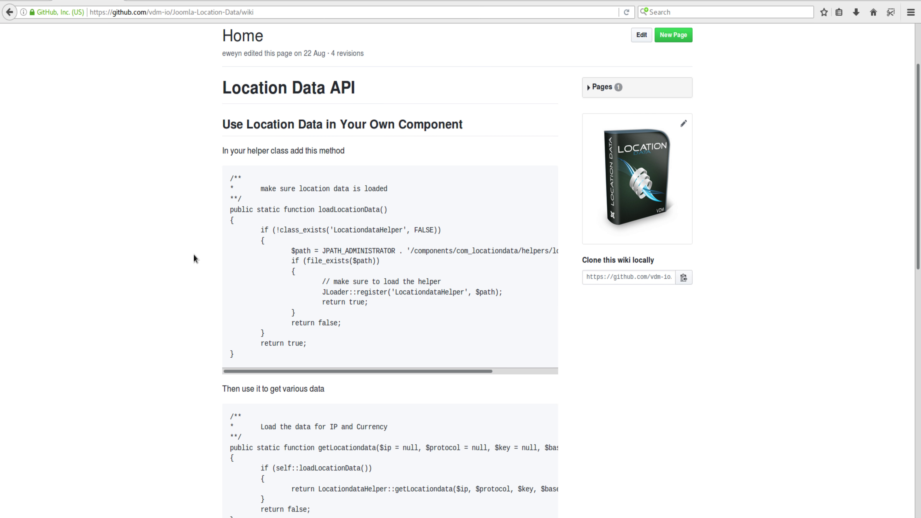
{"action": "scroll", "coordinate": [193, 253], "scroll_direction": "down", "scroll_amount": 5}
{"action": "scroll", "coordinate": [193, 255], "scroll_direction": "down", "scroll_amount": 15}
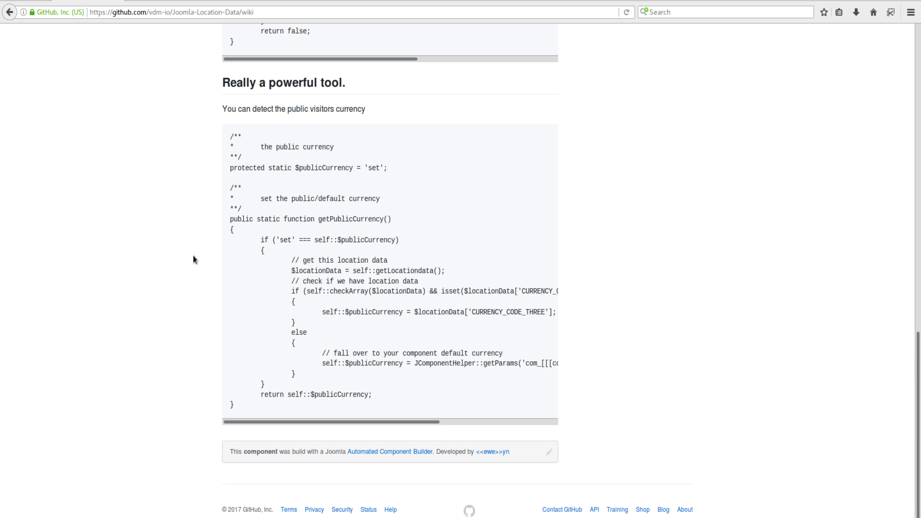
Return to the loadLocationData() example on the wiki page and highlight part of the locationdata.php helper path in its $path line.
{"action": "scroll", "coordinate": [193, 255], "scroll_direction": "up", "scroll_amount": 13}
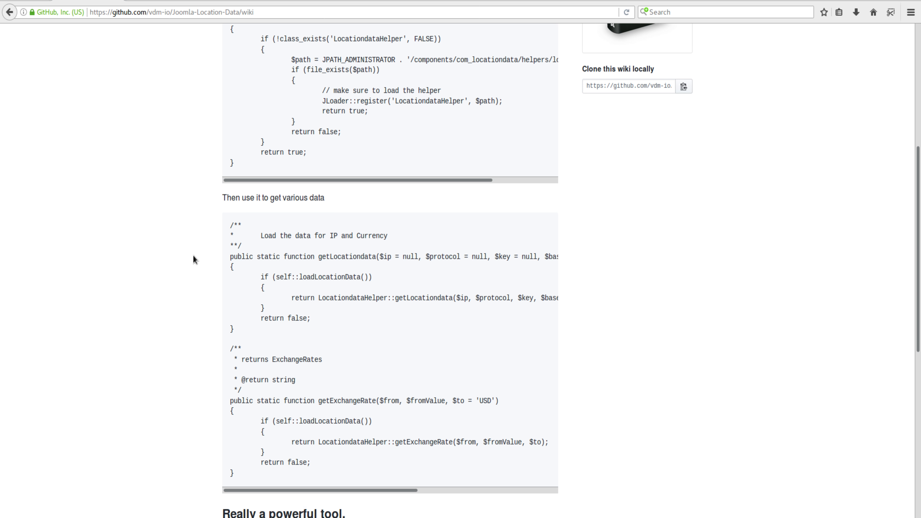
{"action": "scroll", "coordinate": [193, 256], "scroll_direction": "up", "scroll_amount": 7}
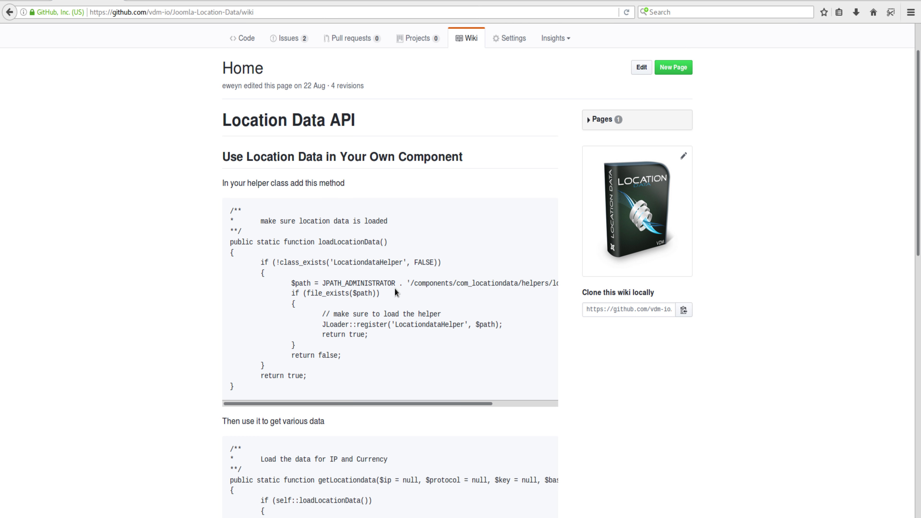
{"action": "left_click_drag", "start_coordinate": [426, 283], "coordinate": [504, 283]}
{"action": "left_click", "coordinate": [502, 282]}
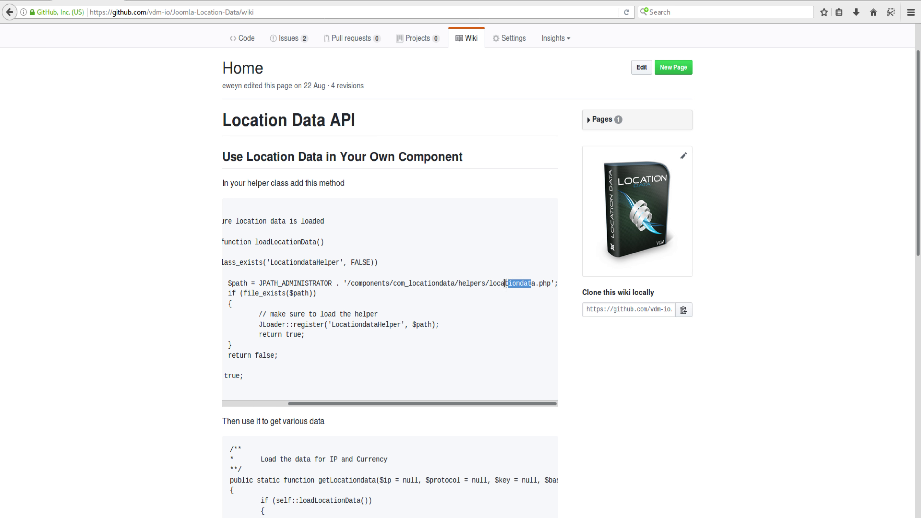
{"action": "left_click", "coordinate": [487, 283]}
{"action": "left_click_drag", "start_coordinate": [328, 402], "coordinate": [254, 403]}
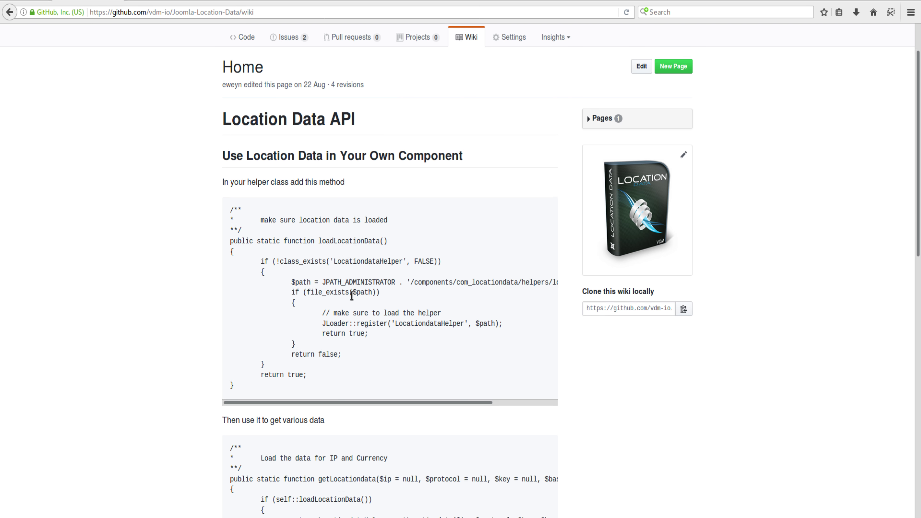
Examine the IP and exchange rate methods under "Then use it to get various data", highlighting the $ip parameter of getLocationdata.
{"action": "scroll", "coordinate": [351, 296], "scroll_direction": "down", "scroll_amount": 5}
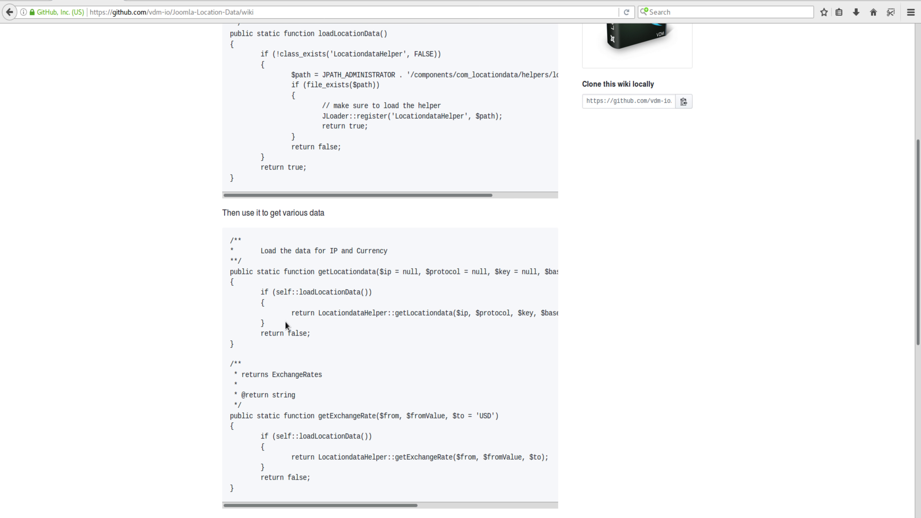
{"action": "left_click_drag", "start_coordinate": [322, 272], "coordinate": [379, 271]}
{"action": "left_click", "coordinate": [382, 272]}
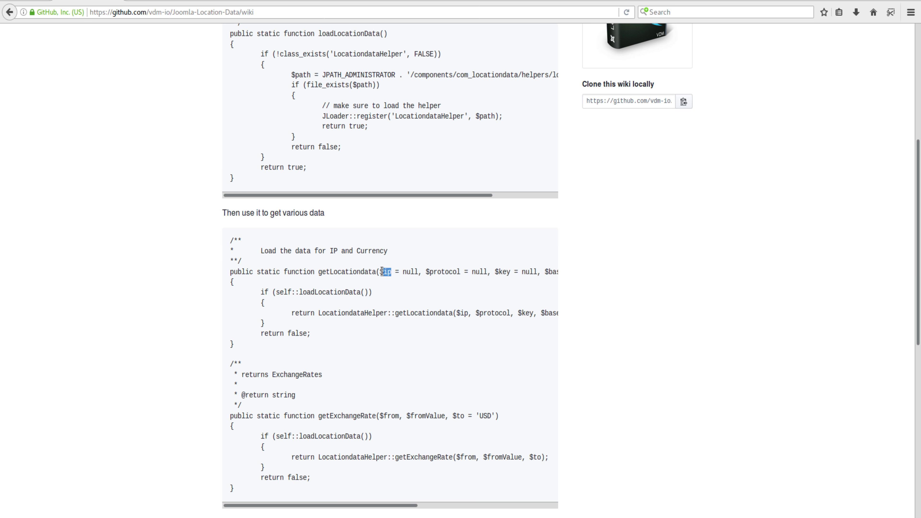
{"action": "left_click", "coordinate": [413, 310]}
{"action": "scroll", "coordinate": [424, 345], "scroll_direction": "down", "scroll_amount": 3}
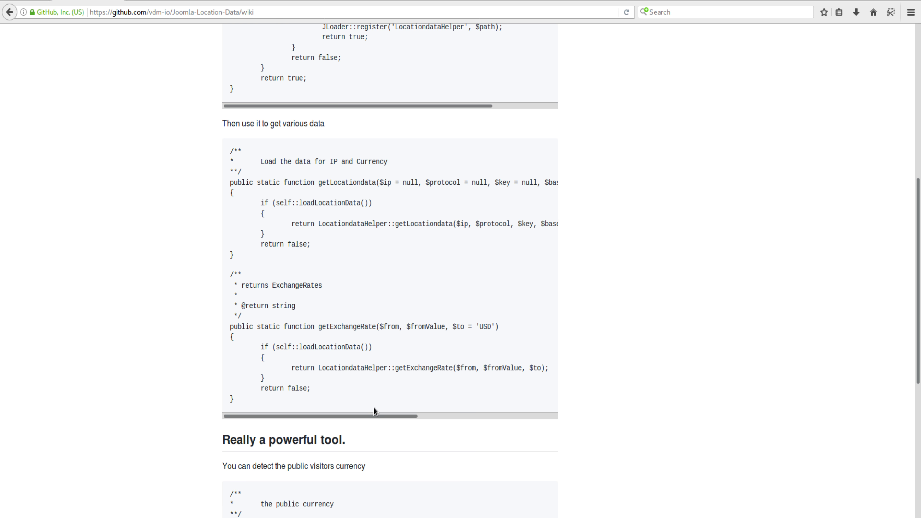
{"action": "left_click_drag", "start_coordinate": [369, 417], "coordinate": [302, 417]}
{"action": "scroll", "coordinate": [396, 297], "scroll_direction": "up", "scroll_amount": 1}
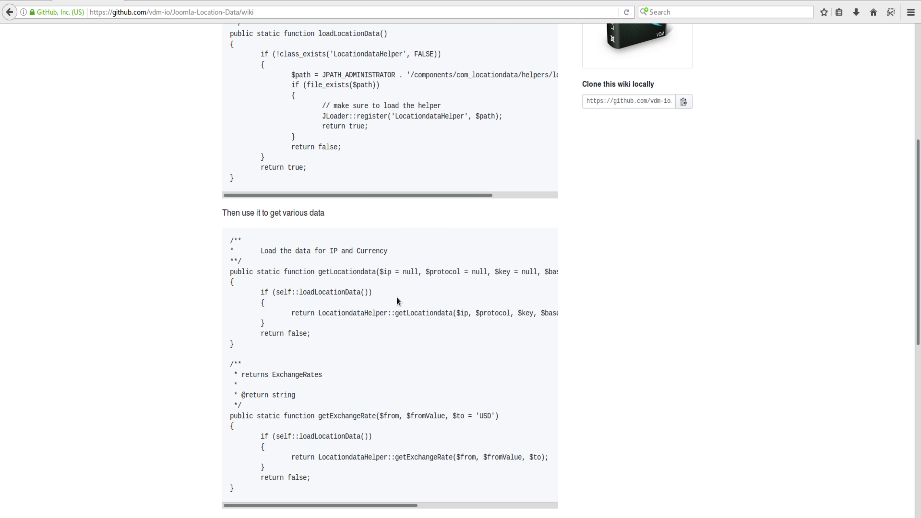
Highlight the getLocationdata call on LocationdataHelper in the method's return line, and clear the selection.
{"action": "double_click", "coordinate": [417, 271]}
{"action": "left_click_drag", "start_coordinate": [456, 313], "coordinate": [395, 314]}
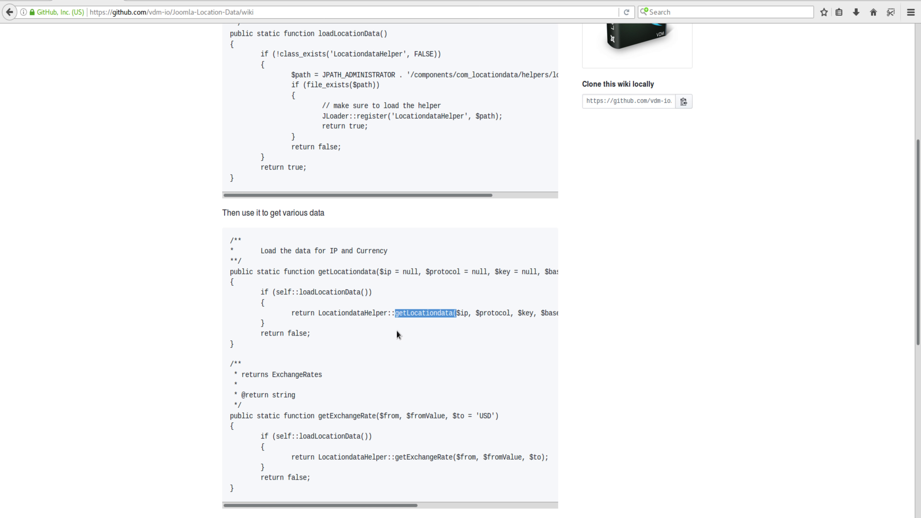
{"action": "left_click", "coordinate": [391, 342]}
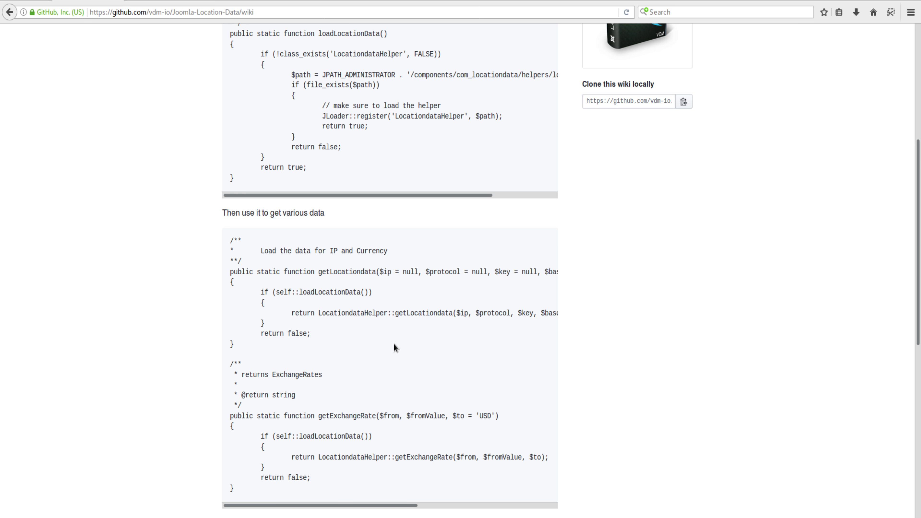
Go to the Joomla-Location-Data repository's main page and skim its README down to the Donations section and back.
{"action": "scroll", "coordinate": [261, 298], "scroll_direction": "up", "scroll_amount": 5}
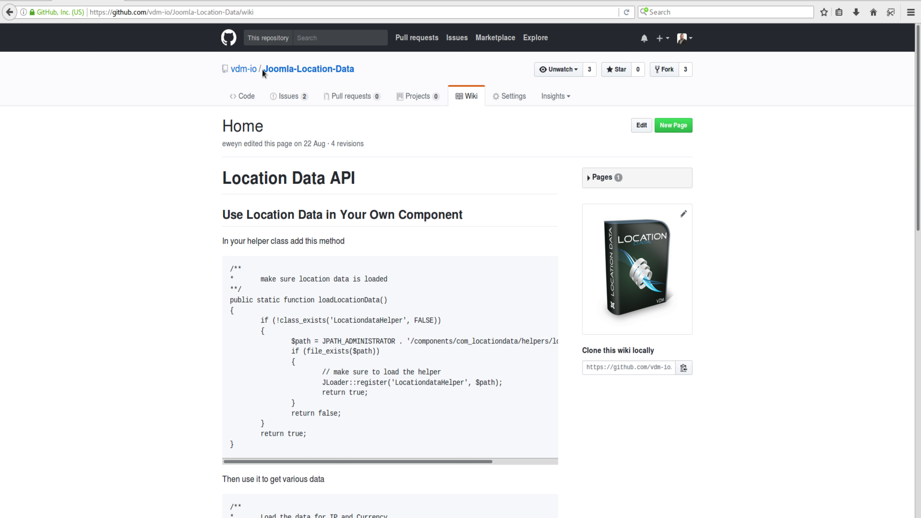
{"action": "left_click", "coordinate": [274, 69]}
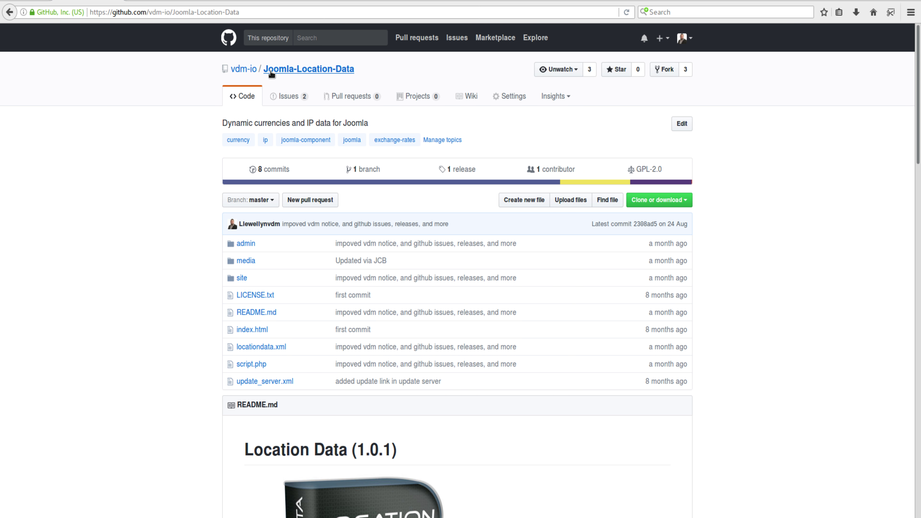
{"action": "scroll", "coordinate": [205, 196], "scroll_direction": "down", "scroll_amount": 15}
{"action": "scroll", "coordinate": [192, 236], "scroll_direction": "down", "scroll_amount": 10}
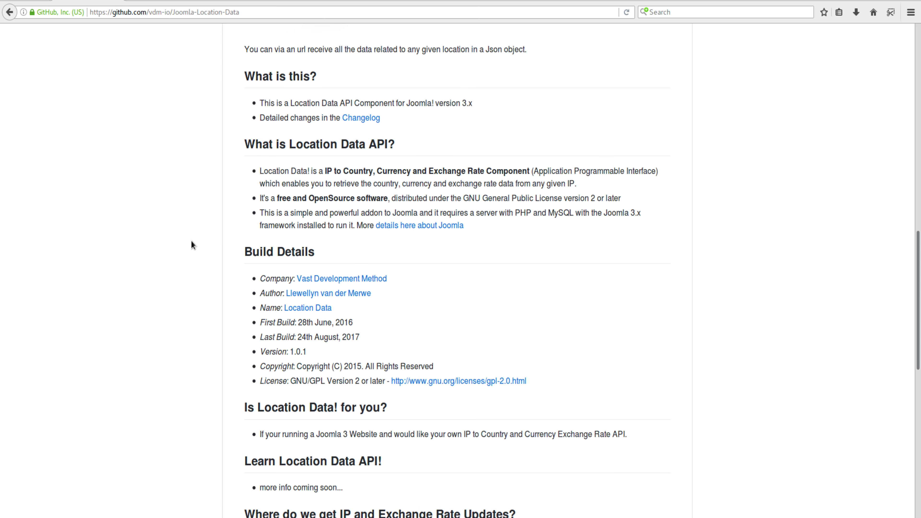
{"action": "scroll", "coordinate": [191, 245], "scroll_direction": "down", "scroll_amount": 5}
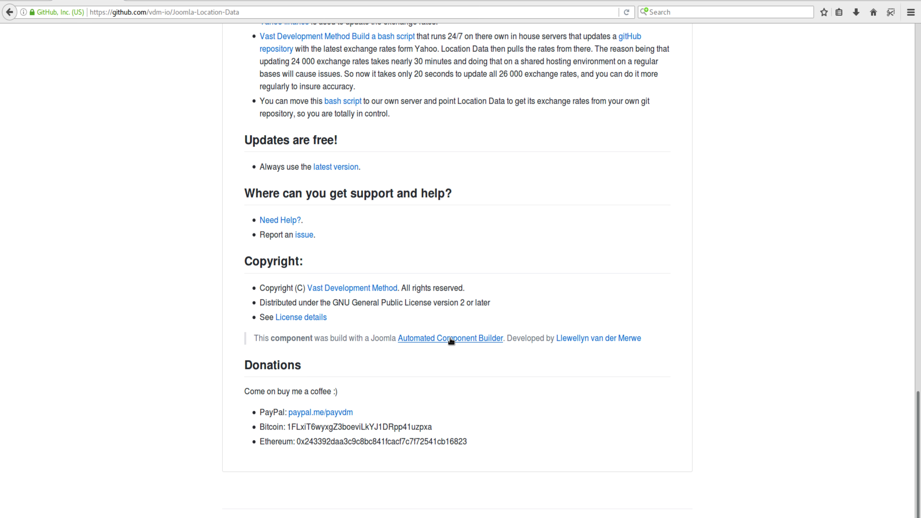
{"action": "scroll", "coordinate": [449, 363], "scroll_direction": "up", "scroll_amount": 1}
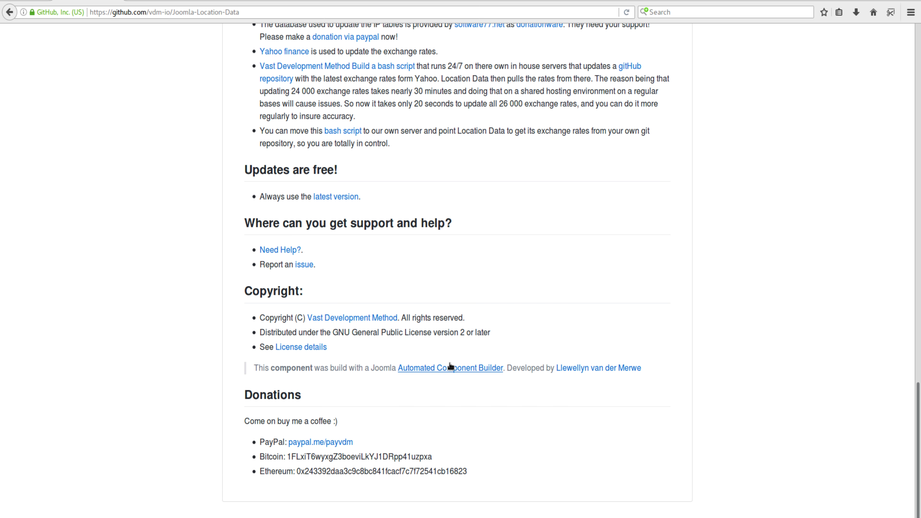
{"action": "scroll", "coordinate": [471, 337], "scroll_direction": "up", "scroll_amount": 20}
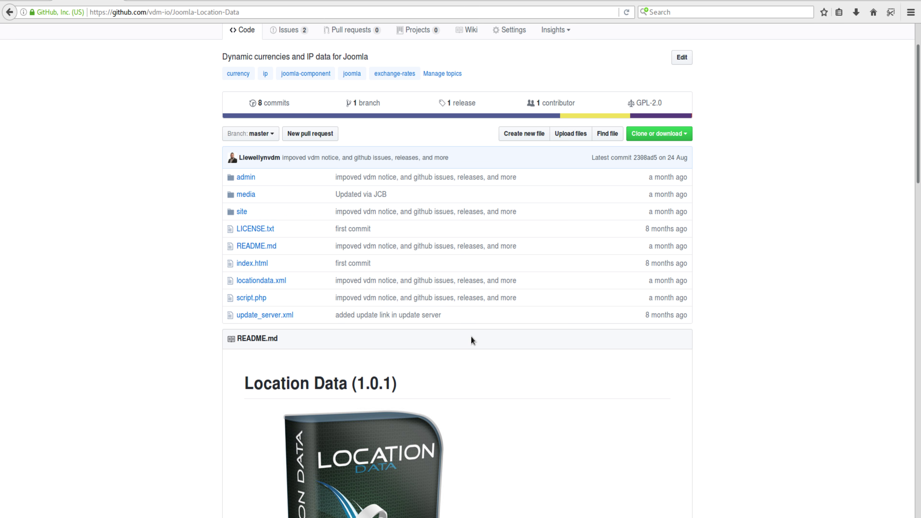
{"action": "scroll", "coordinate": [470, 339], "scroll_direction": "up", "scroll_amount": 2}
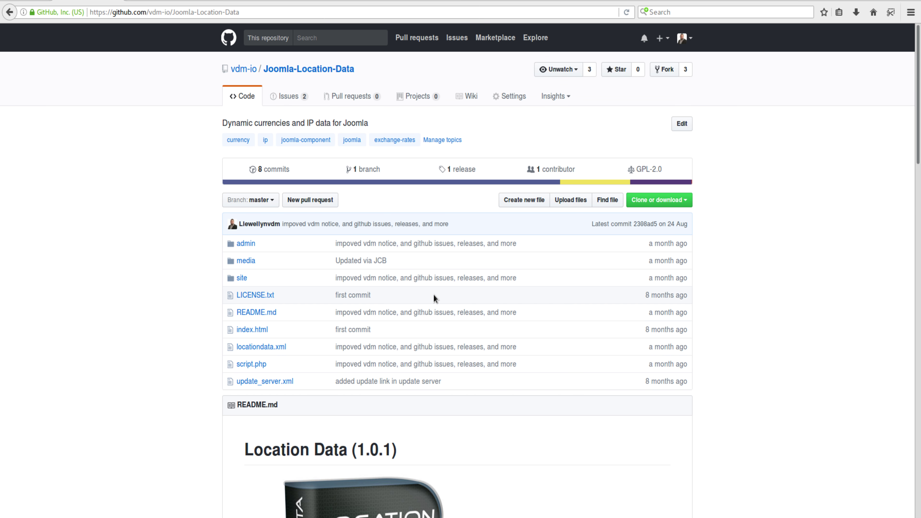
Reread the README's build details, IP and exchange rate update sources, and Automated Component Builder credit, and return to the file list.
{"action": "scroll", "coordinate": [481, 329], "scroll_direction": "down", "scroll_amount": 10}
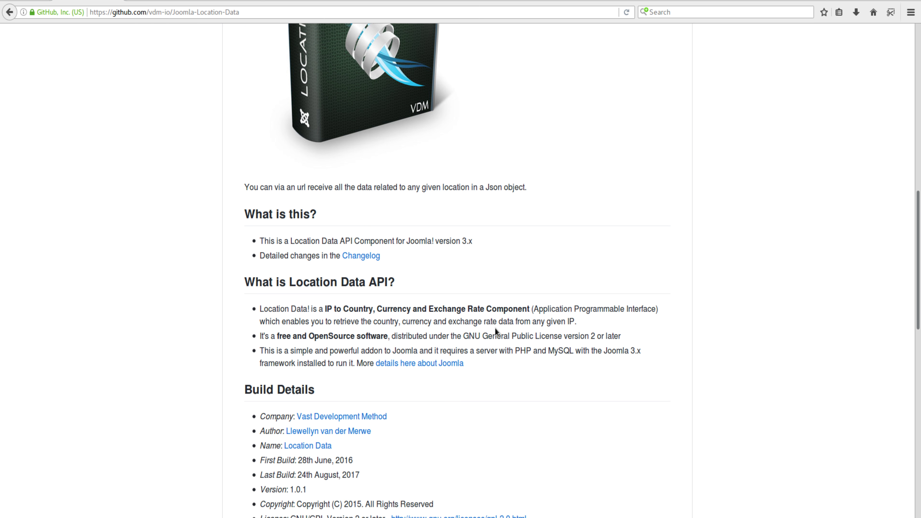
{"action": "scroll", "coordinate": [495, 328], "scroll_direction": "down", "scroll_amount": 5}
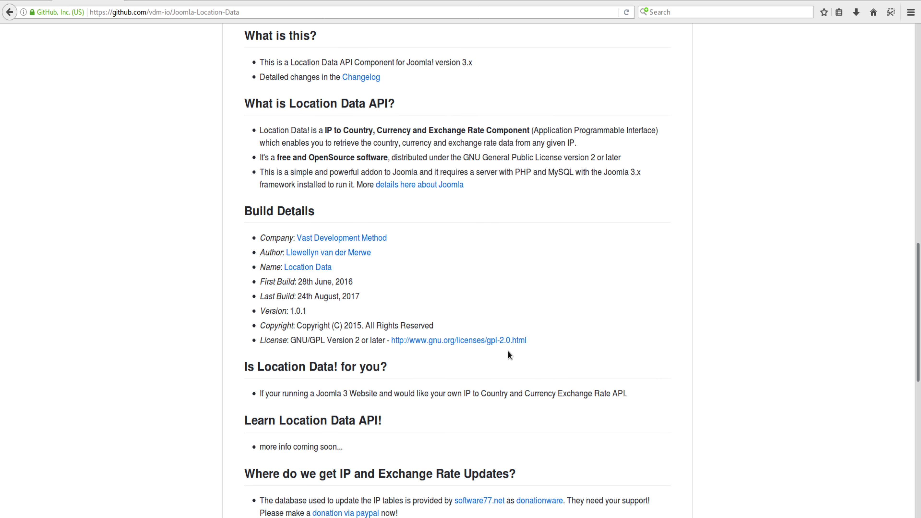
{"action": "scroll", "coordinate": [508, 351], "scroll_direction": "down", "scroll_amount": 6}
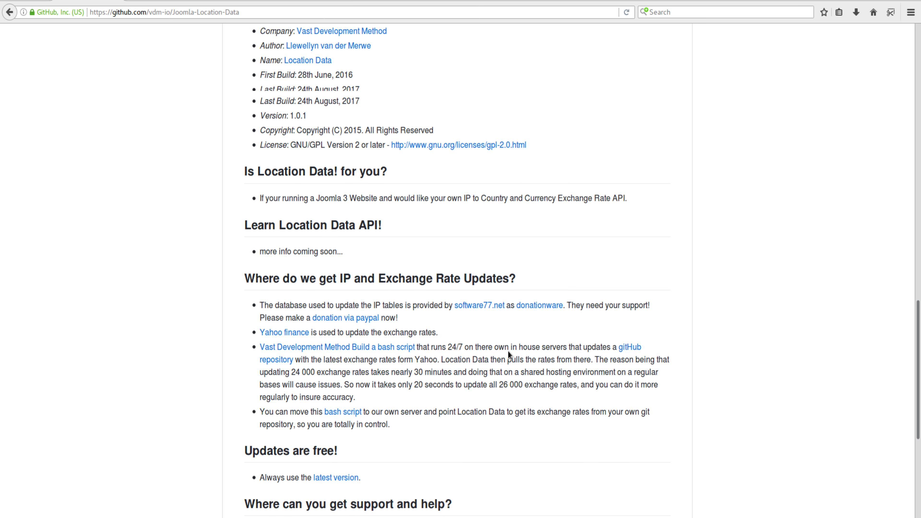
{"action": "scroll", "coordinate": [508, 351], "scroll_direction": "down", "scroll_amount": 2}
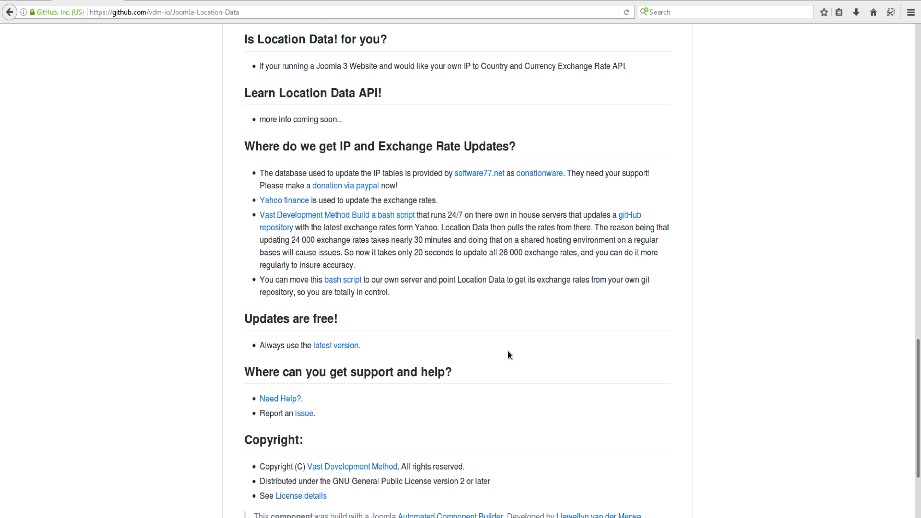
{"action": "scroll", "coordinate": [507, 351], "scroll_direction": "down", "scroll_amount": 2}
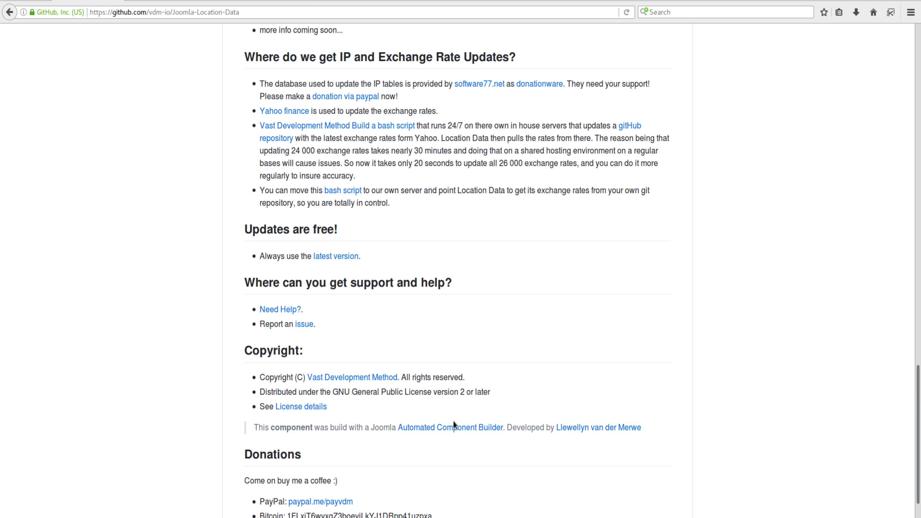
{"action": "scroll", "coordinate": [466, 407], "scroll_direction": "up", "scroll_amount": 15}
{"action": "scroll", "coordinate": [466, 407], "scroll_direction": "up", "scroll_amount": 10}
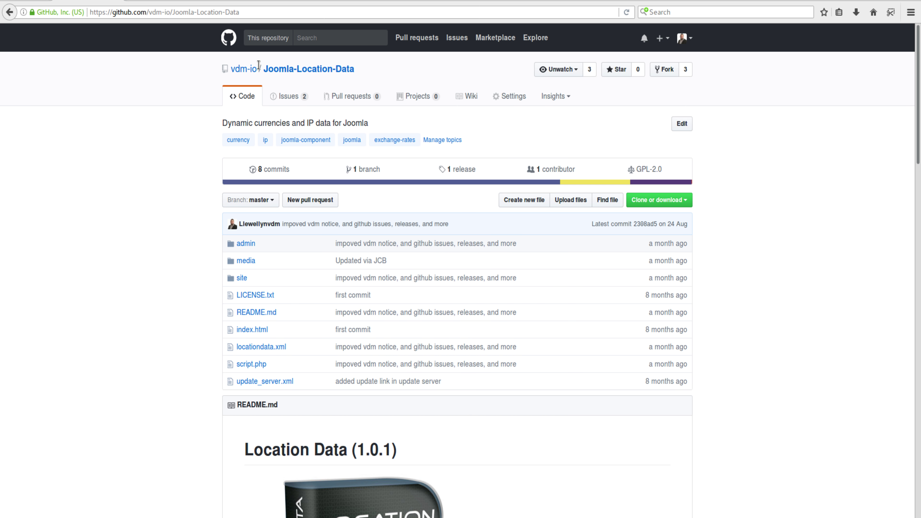
Go to the vdm-io organization page, find the JCB-Packages repository in its list and open it.
{"action": "left_click", "coordinate": [240, 71]}
{"action": "scroll", "coordinate": [177, 277], "scroll_direction": "down", "scroll_amount": 1}
{"action": "scroll", "coordinate": [178, 277], "scroll_direction": "down", "scroll_amount": 8}
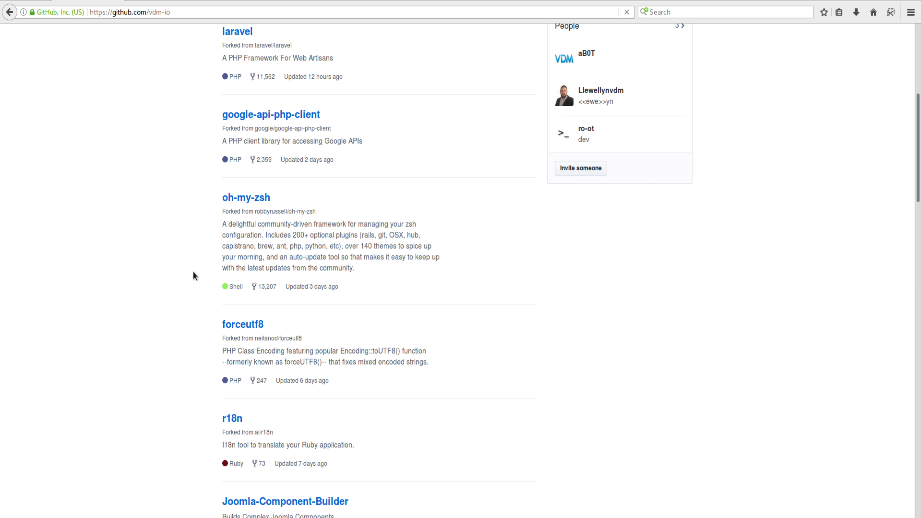
{"action": "scroll", "coordinate": [194, 269], "scroll_direction": "down", "scroll_amount": 10}
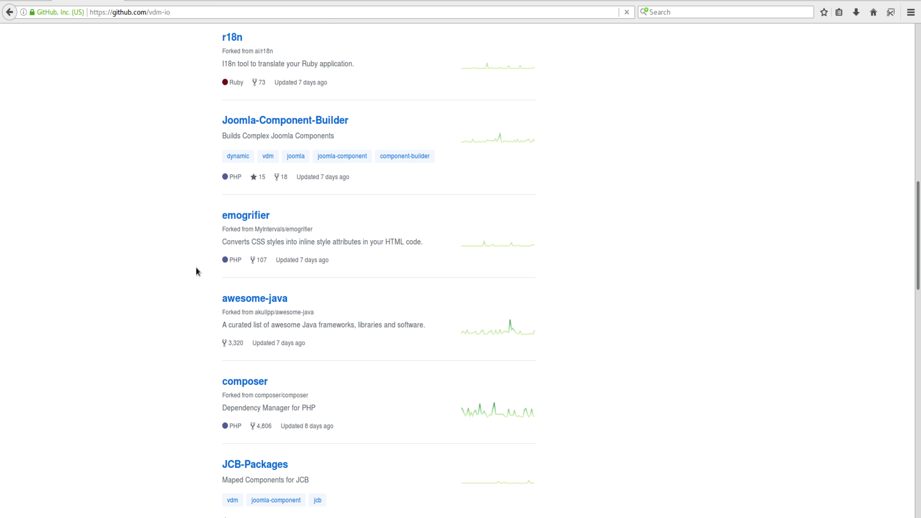
{"action": "scroll", "coordinate": [195, 268], "scroll_direction": "down", "scroll_amount": 4}
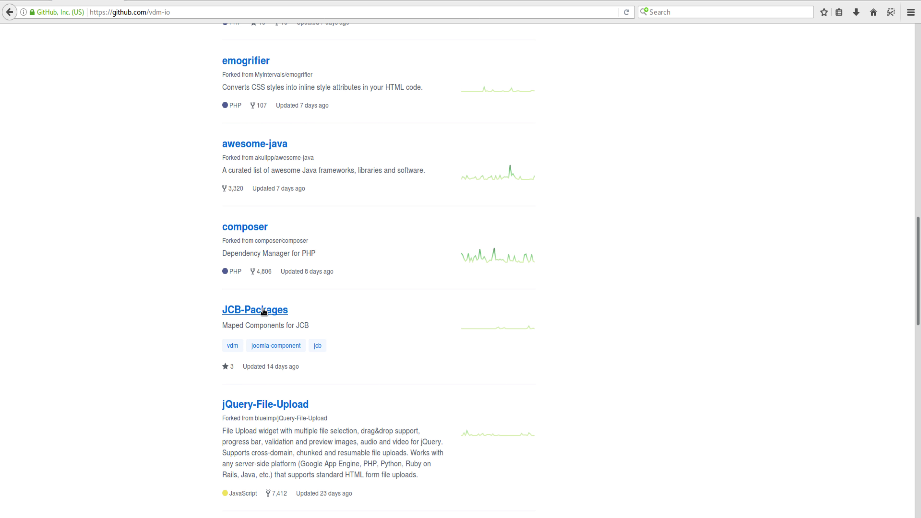
{"action": "left_click", "coordinate": [264, 311]}
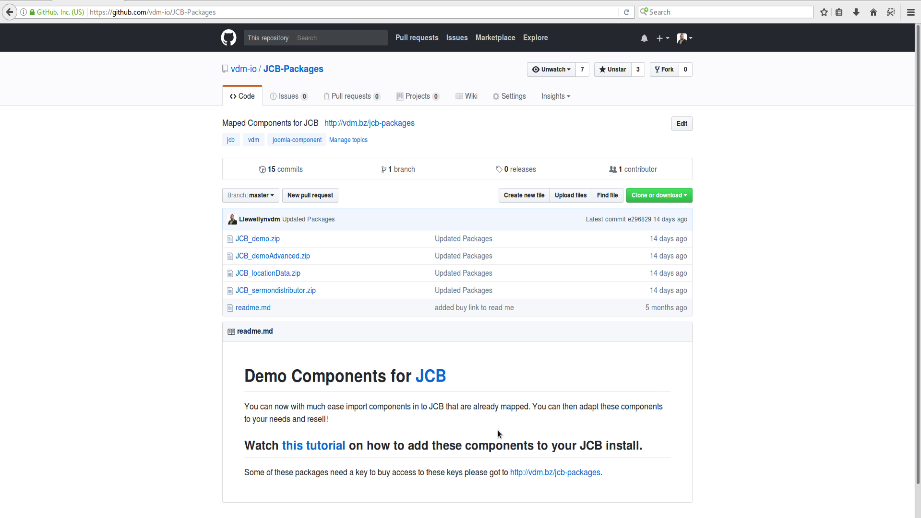
Return to the vdm-io organization page and open the Joomla-Location-Data repository from its repository list.
{"action": "left_click", "coordinate": [243, 69]}
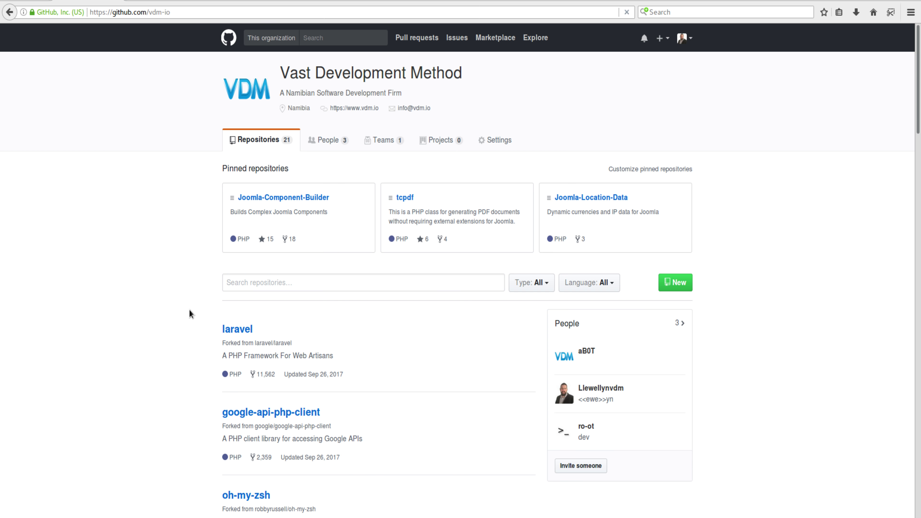
{"action": "scroll", "coordinate": [186, 329], "scroll_direction": "down", "scroll_amount": 3}
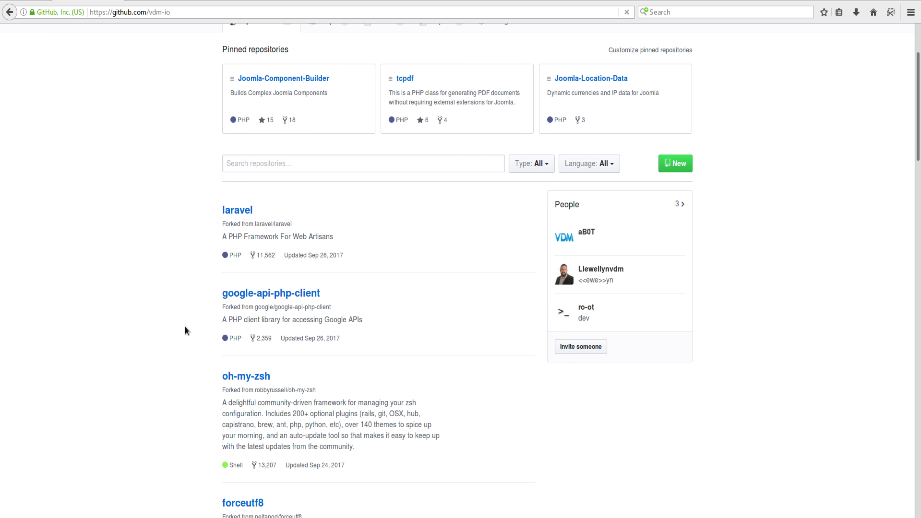
{"action": "scroll", "coordinate": [186, 327], "scroll_direction": "down", "scroll_amount": 15}
{"action": "scroll", "coordinate": [184, 326], "scroll_direction": "down", "scroll_amount": 6}
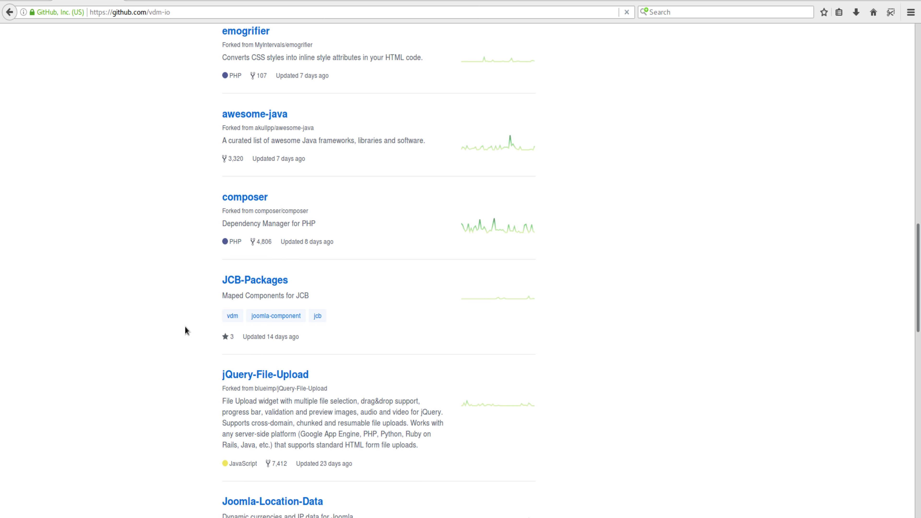
{"action": "scroll", "coordinate": [206, 302], "scroll_direction": "down", "scroll_amount": 4}
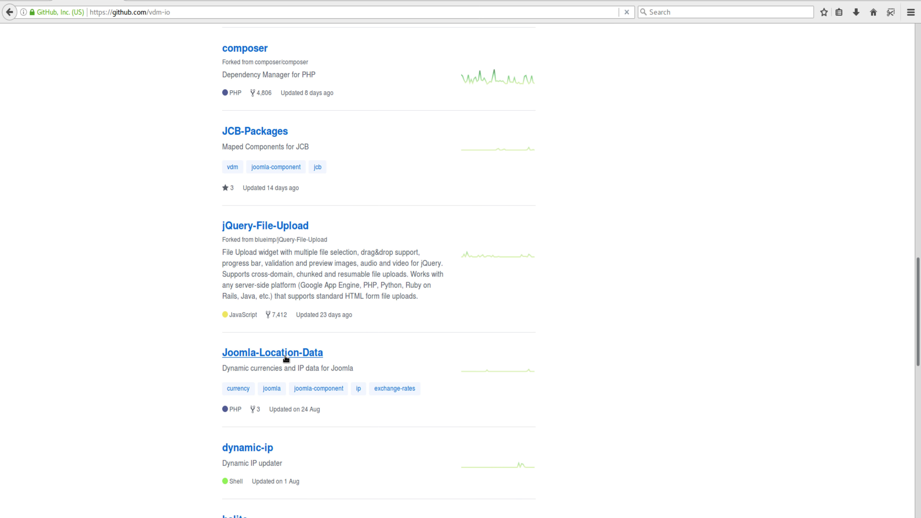
{"action": "left_click", "coordinate": [285, 358]}
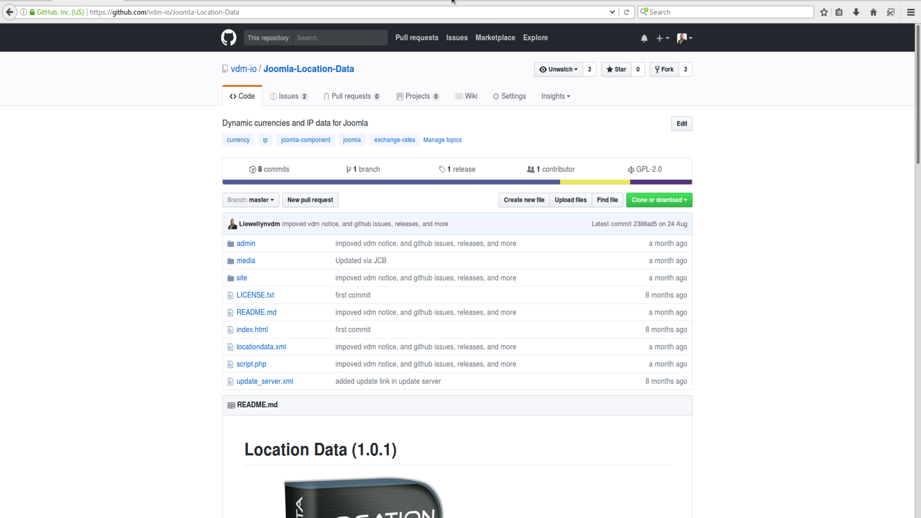
Switch to the Joomla administrator's Update Data page and open the Location Data component's dashboard.
{"action": "left_click", "coordinate": [493, 3]}
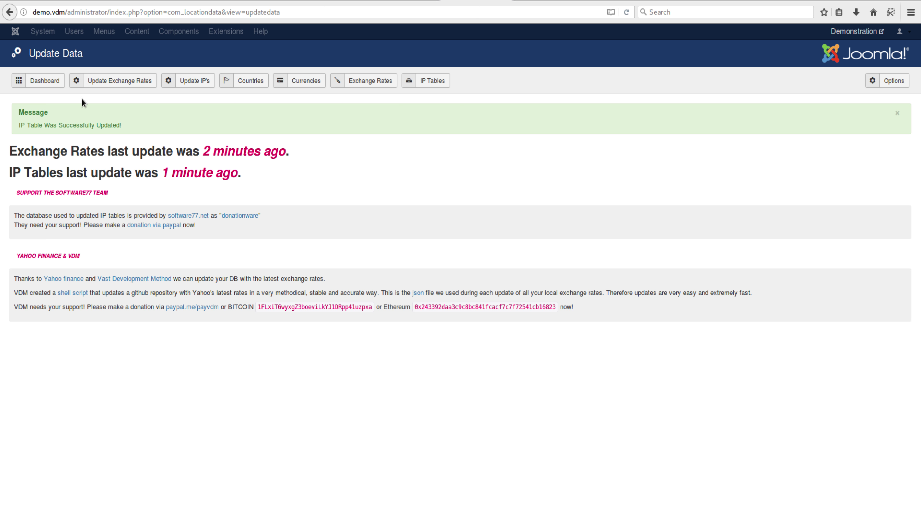
{"action": "left_click", "coordinate": [48, 81]}
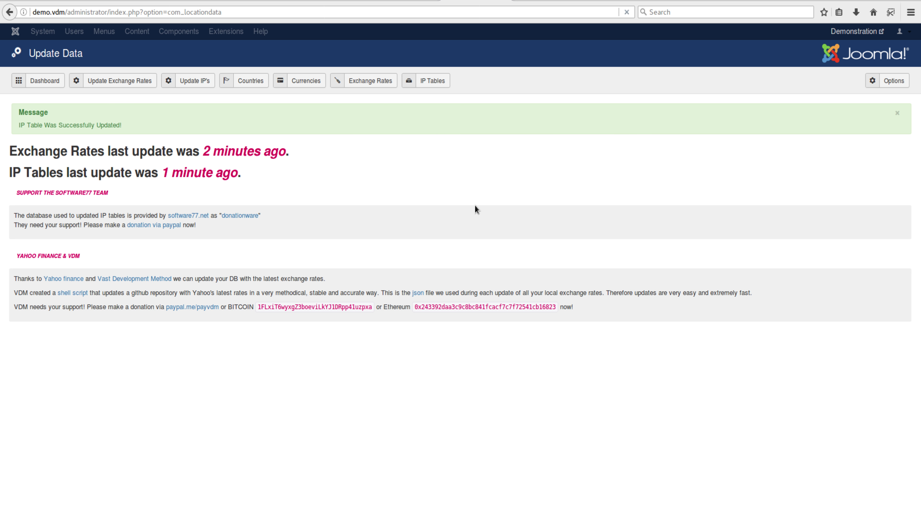